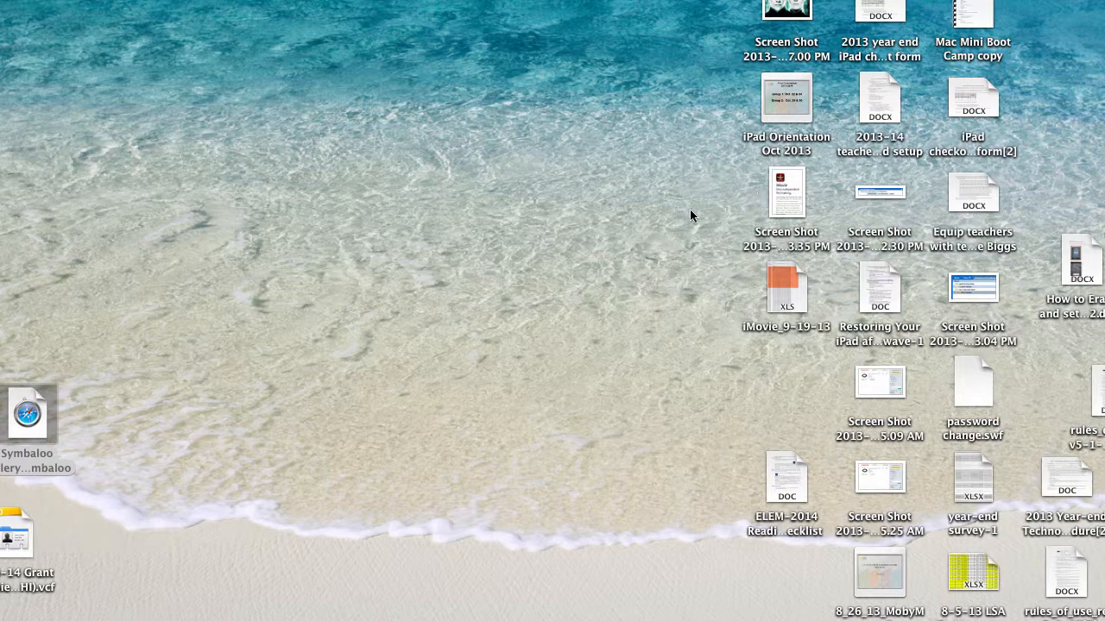
# Open the Symbaloo Gallery from the desktop shortcut and search public webmixes for the teacher's surname
pyautogui.doubleClick(30, 429)
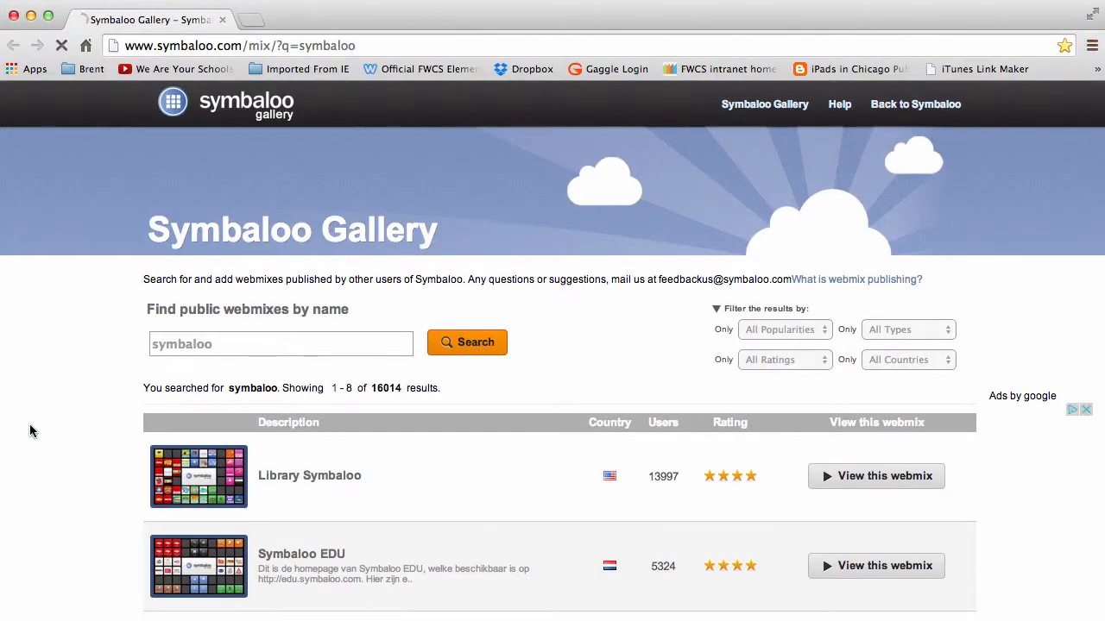
pyautogui.click(210, 344)
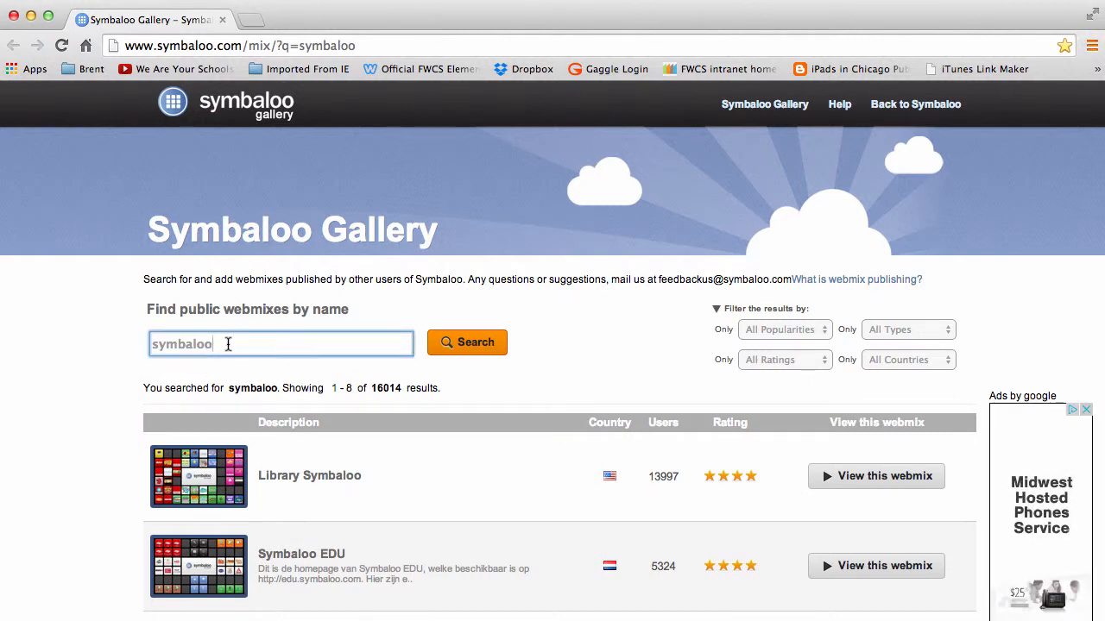
pyautogui.press('super+a')
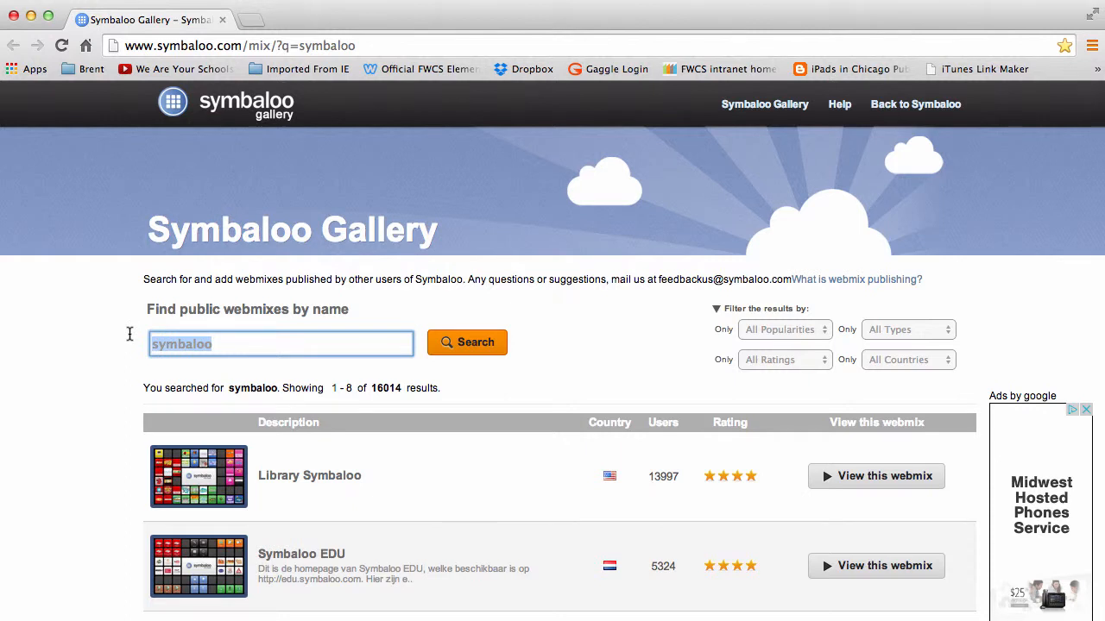
pyautogui.press('BackSpace')
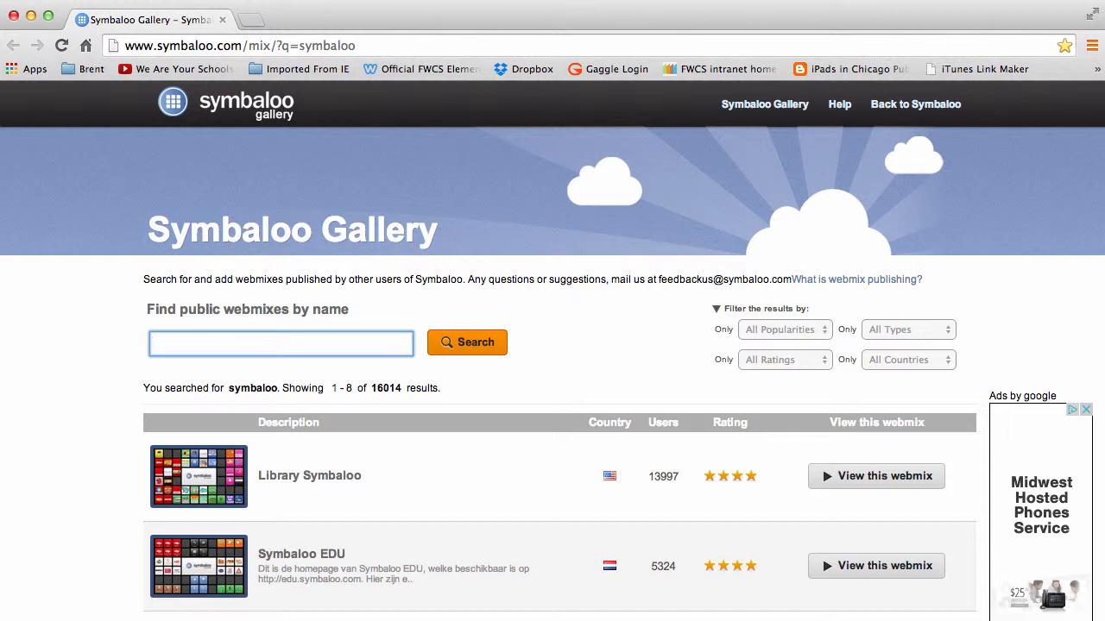
pyautogui.write('biggs')
pyautogui.click(474, 345)
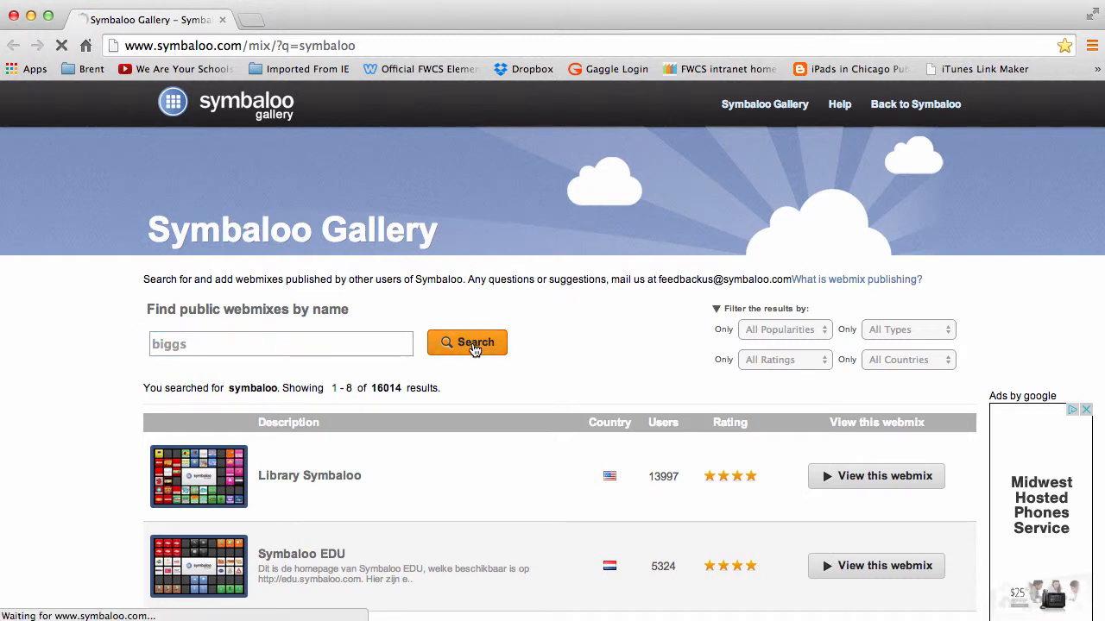
# Open the teacher's class webmix from the gallery results and look over its tiles
pyautogui.scroll(-5, 619, 413)
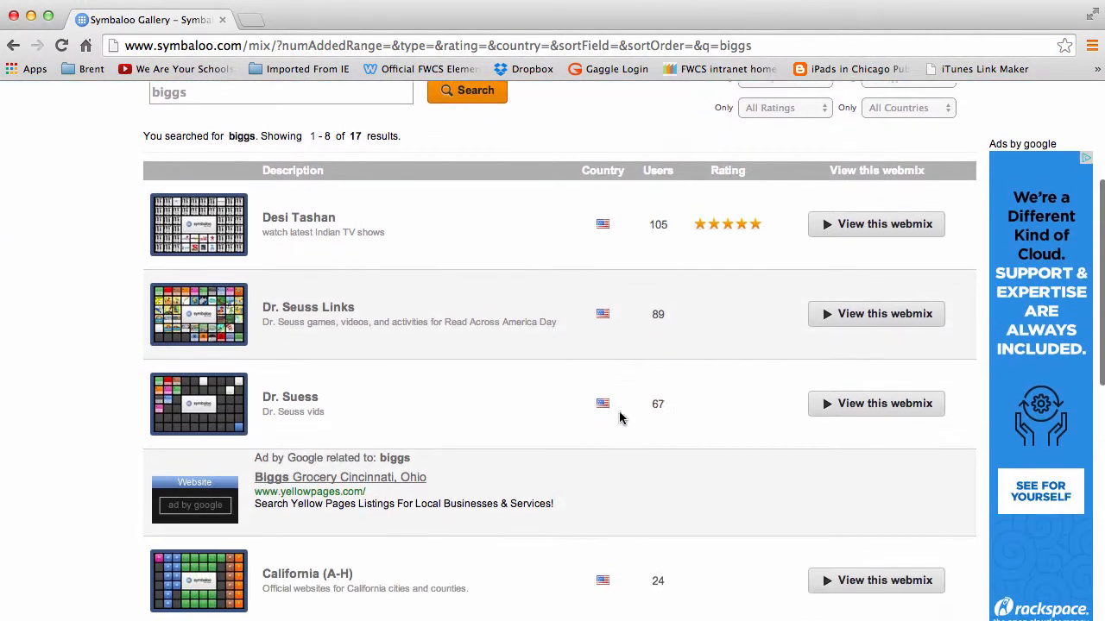
pyautogui.scroll(-4, 619, 418)
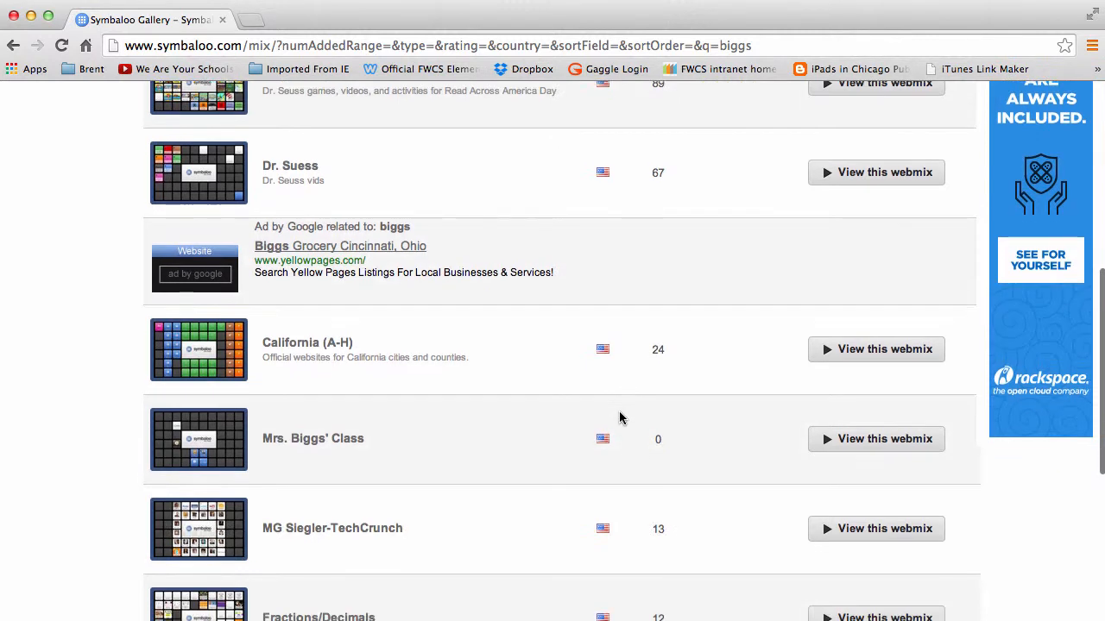
pyautogui.click(329, 442)
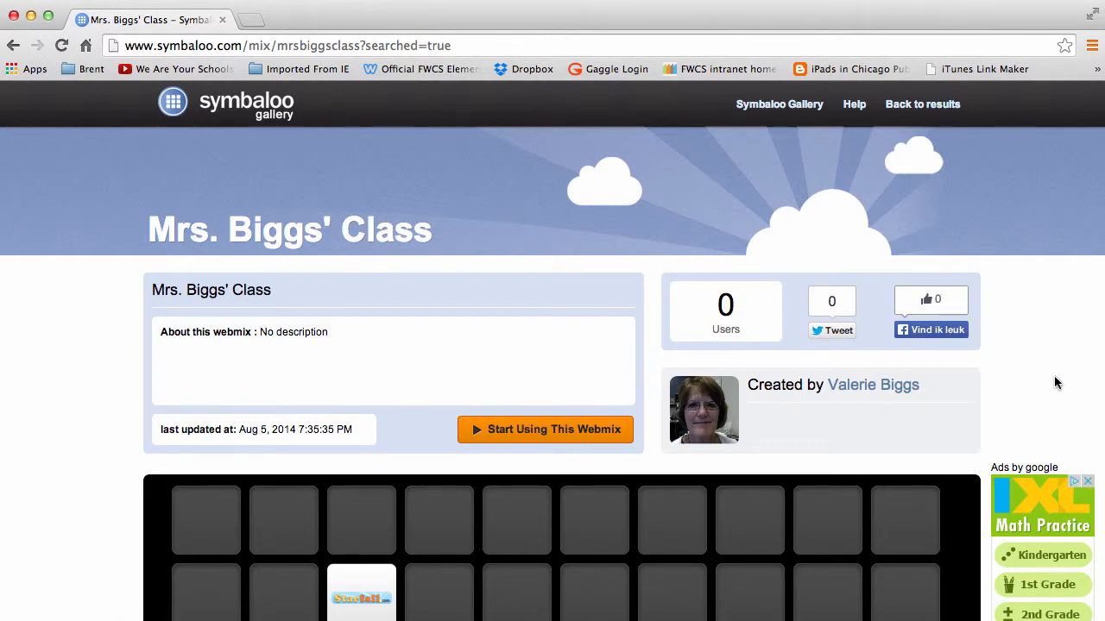
pyautogui.scroll(-2, 1054, 377)
pyautogui.scroll(-5, 1054, 382)
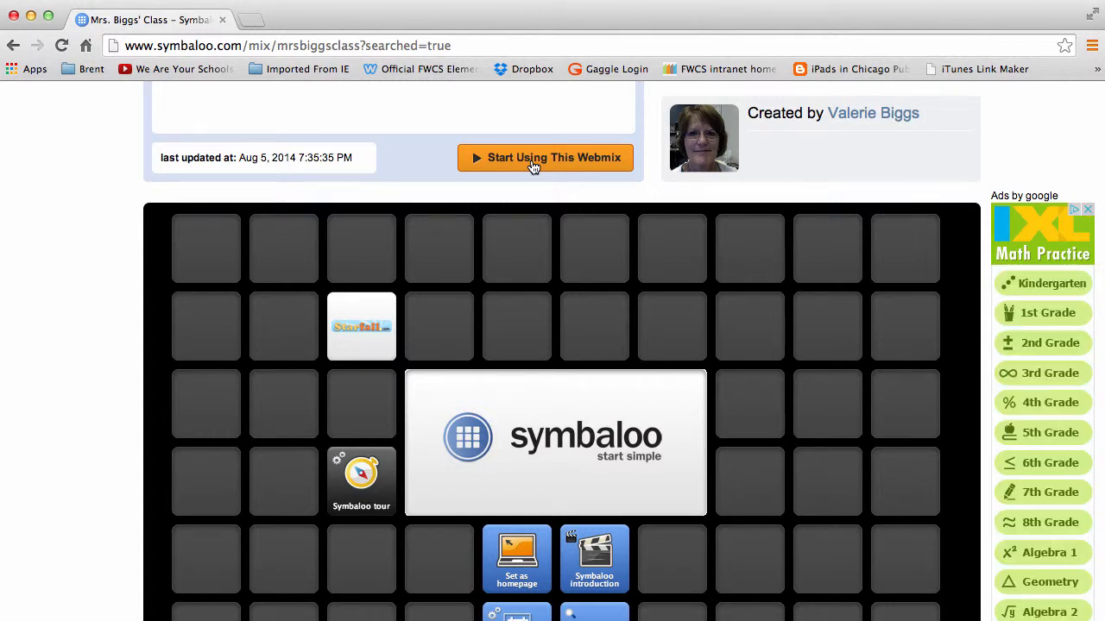
pyautogui.scroll(-2, 615, 286)
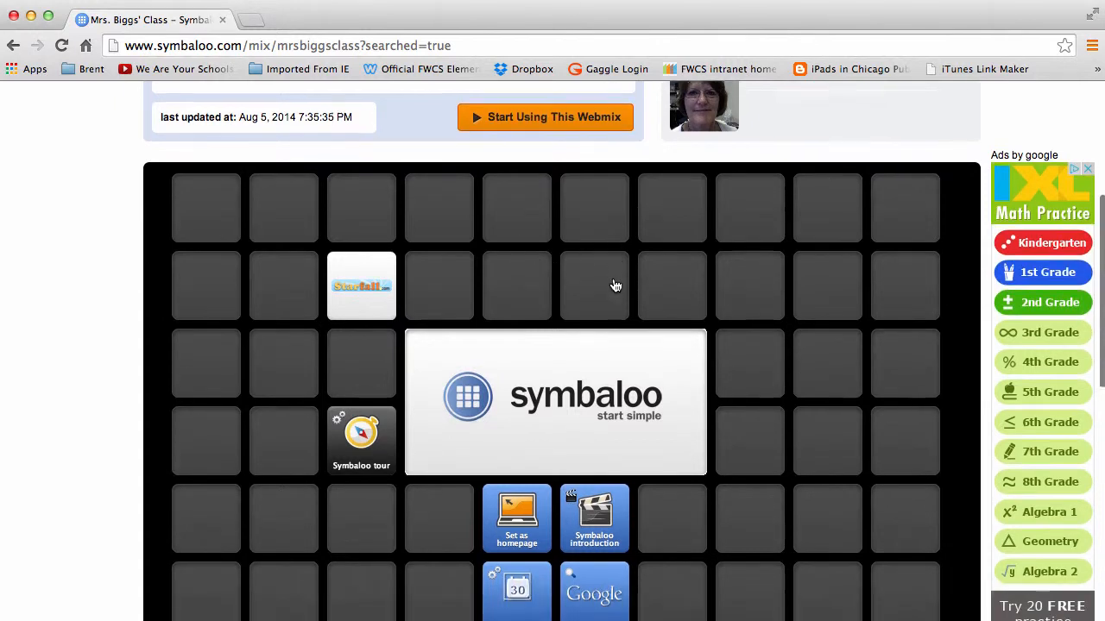
pyautogui.scroll(-3, 615, 285)
pyautogui.scroll(4, 616, 286)
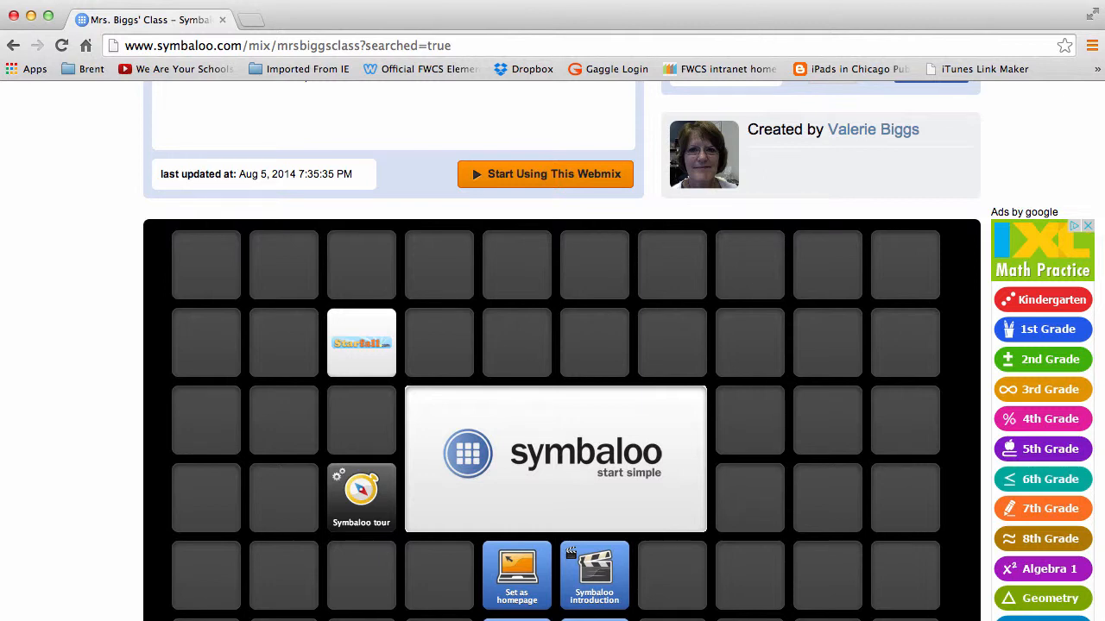
# Go to the main Symbaloo page and view the free account registration form without registering
pyautogui.click(784, 0)
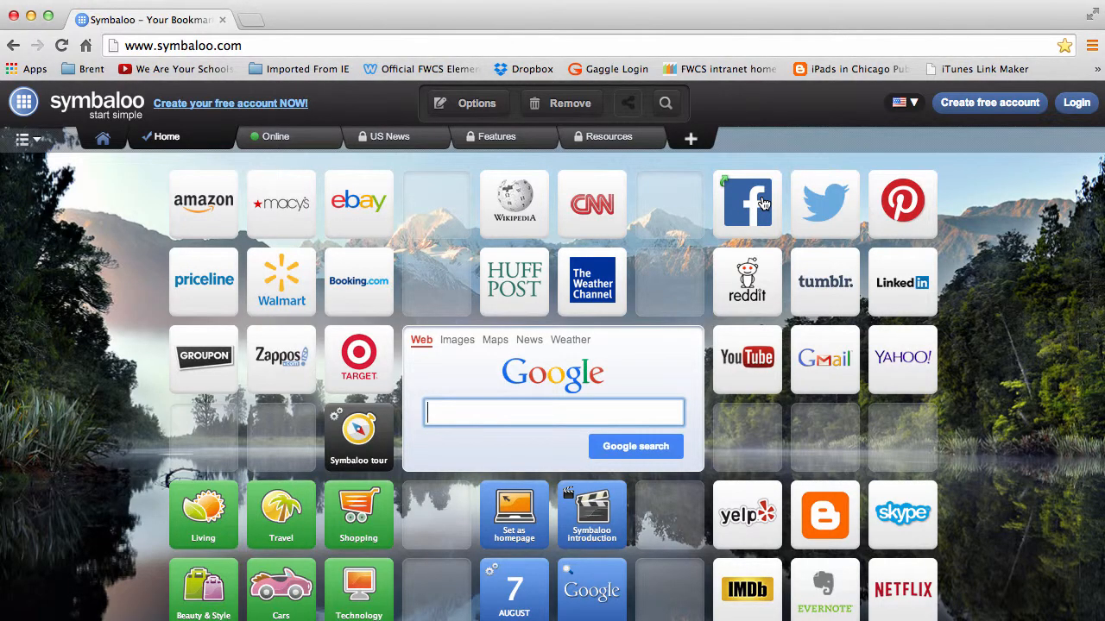
pyautogui.click(996, 105)
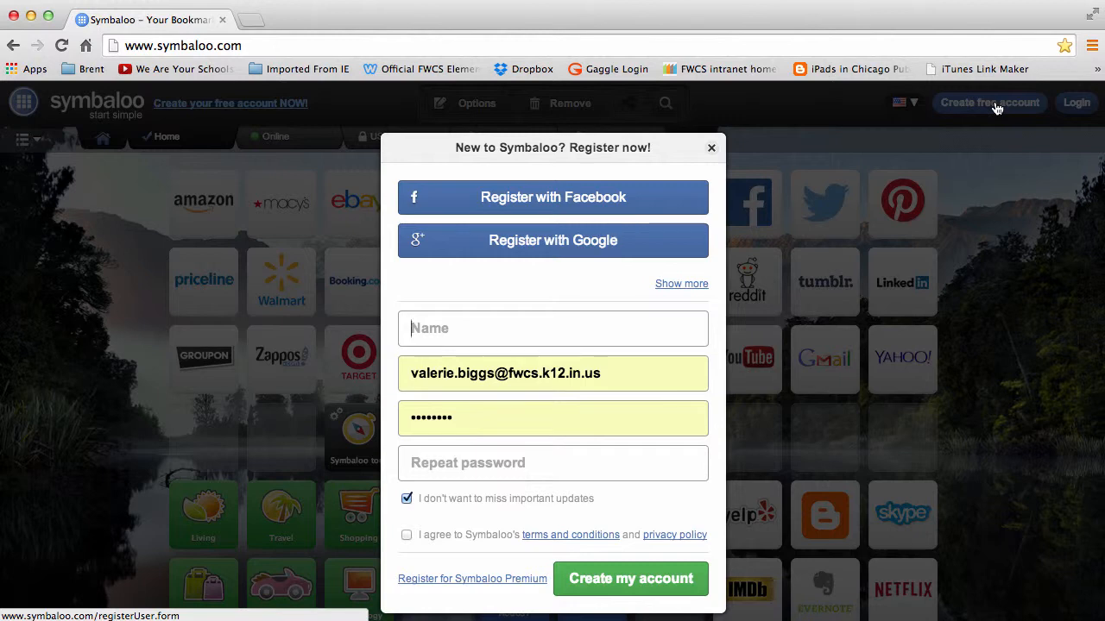
pyautogui.click(711, 152)
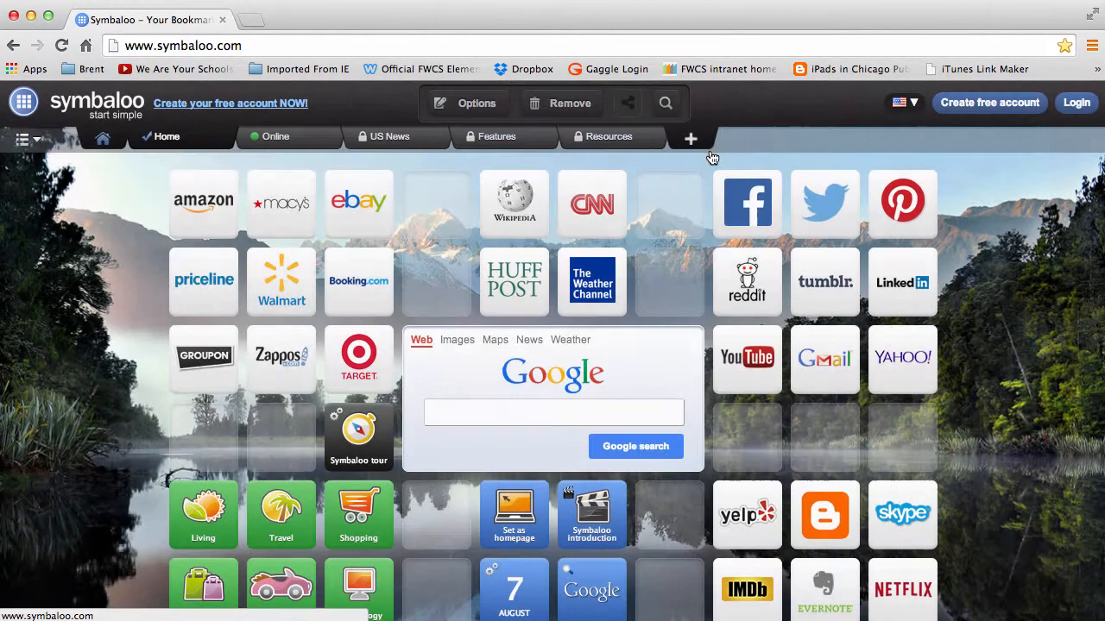
# Log in to Symbaloo with the account e-mail and password
pyautogui.click(1076, 104)
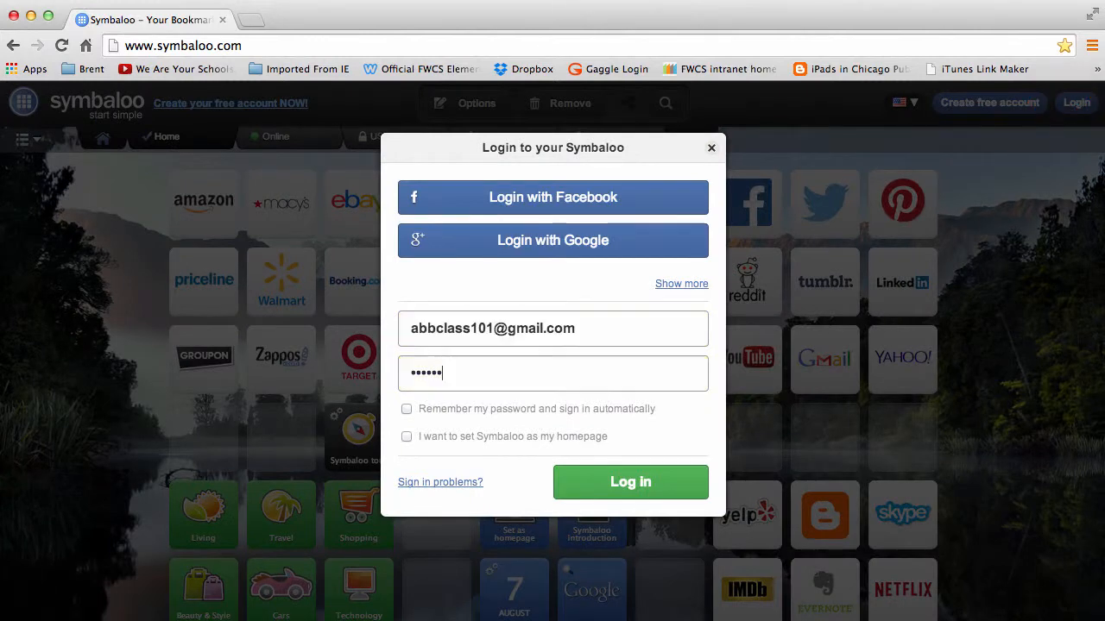
pyautogui.write('••')
pyautogui.click(630, 485)
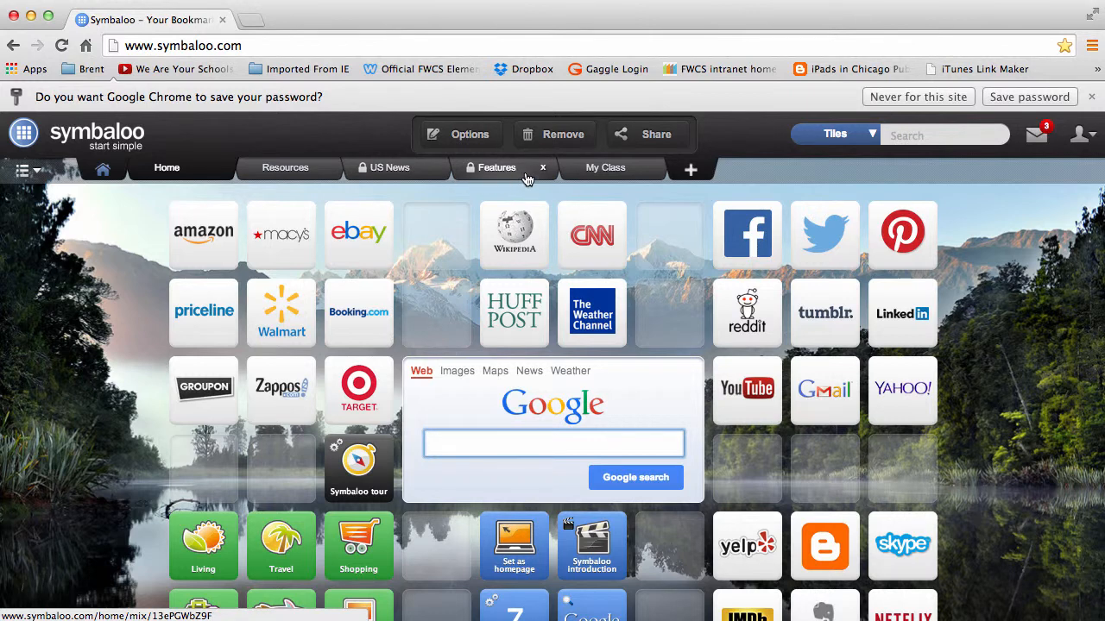
# Close the Resources, US News, Features and My Class webmixes, leaving only Home open
pyautogui.click(329, 170)
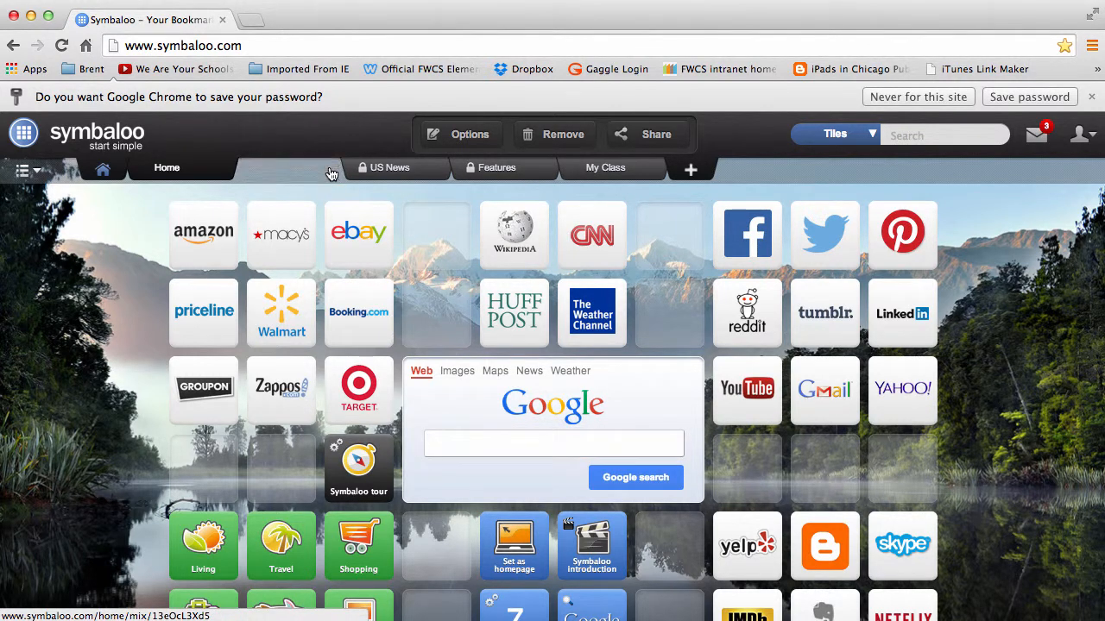
pyautogui.click(329, 170)
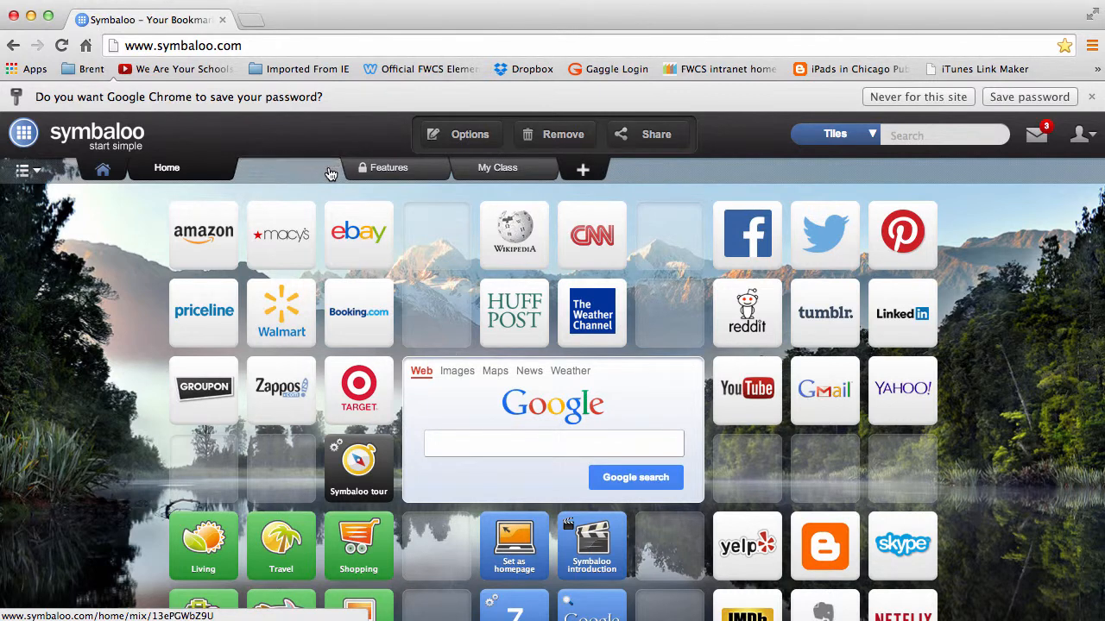
pyautogui.click(328, 169)
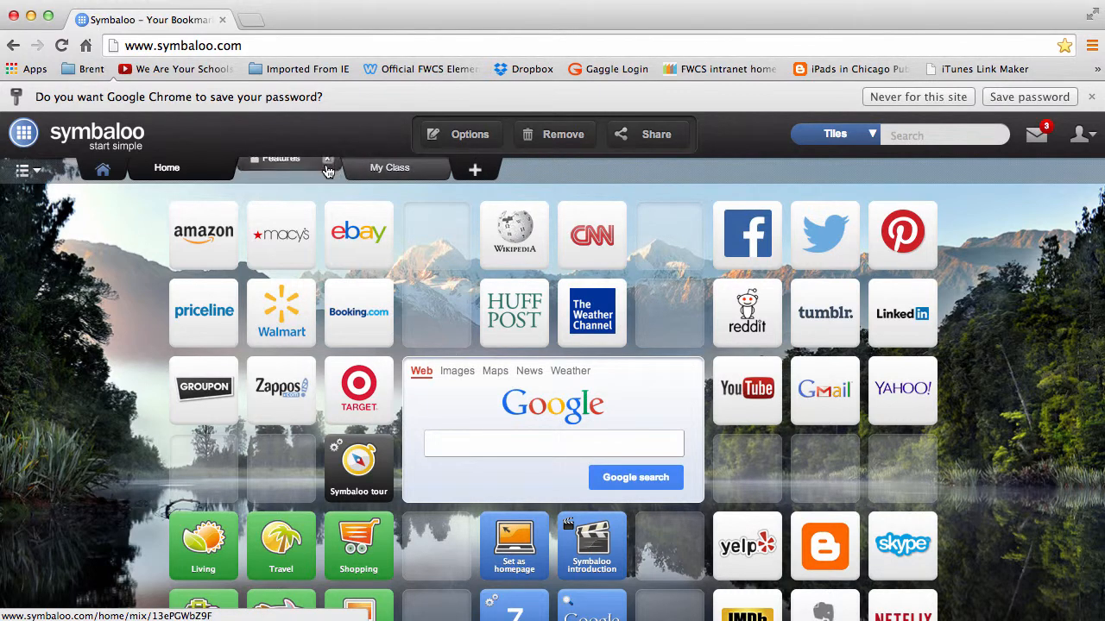
pyautogui.click(329, 170)
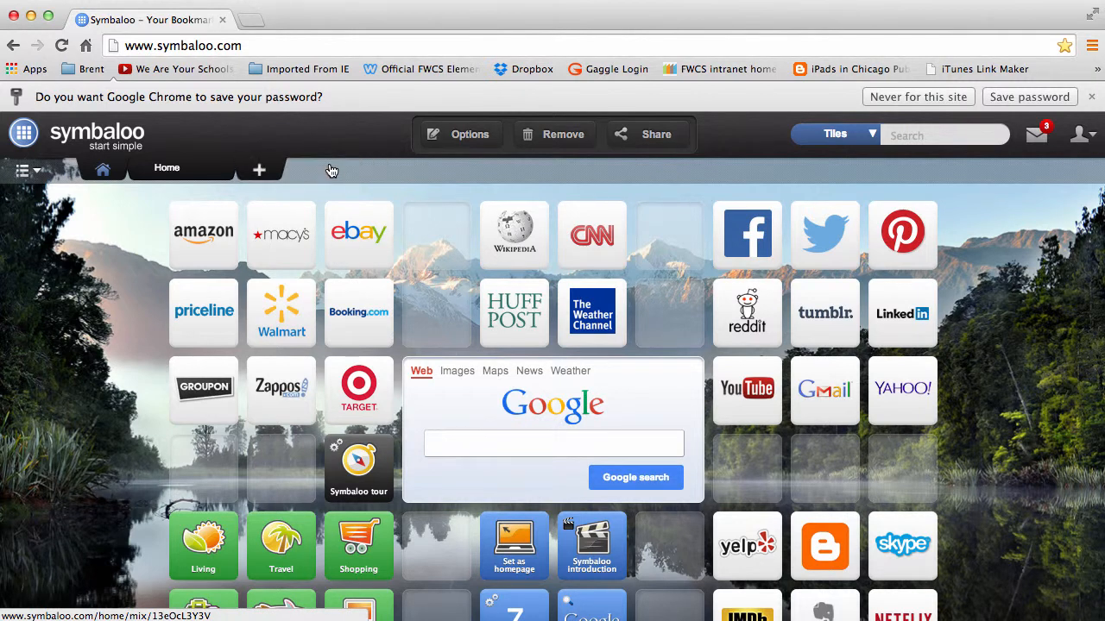
# Reopen the Features webmix from the webmix list, view its removal confirmation without deleting it, and close the webmix again
pyautogui.click(32, 172)
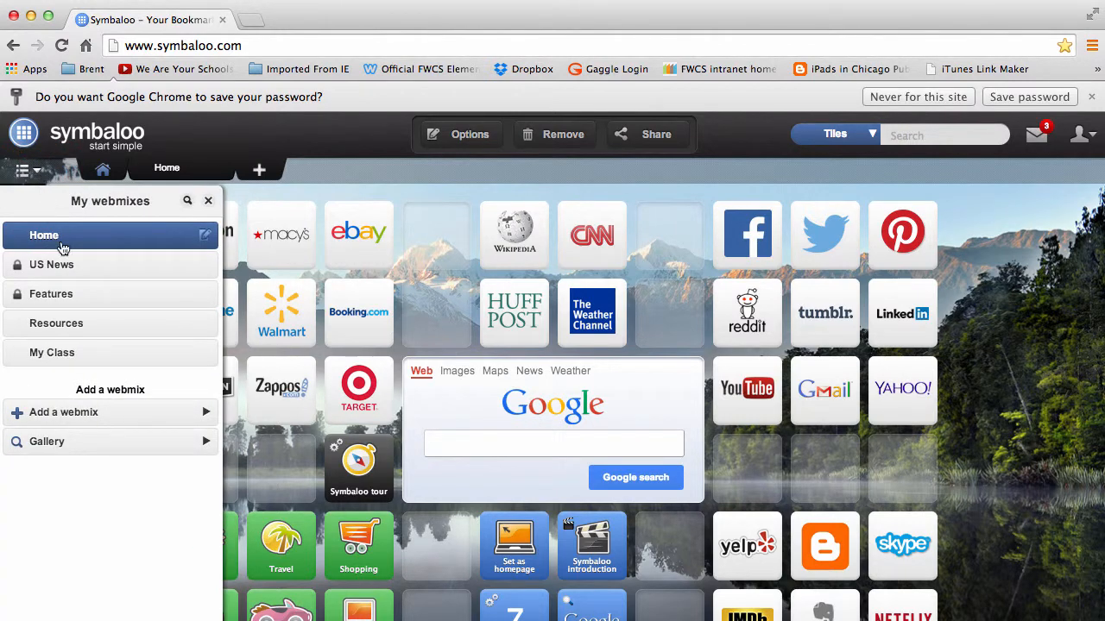
pyautogui.click(68, 297)
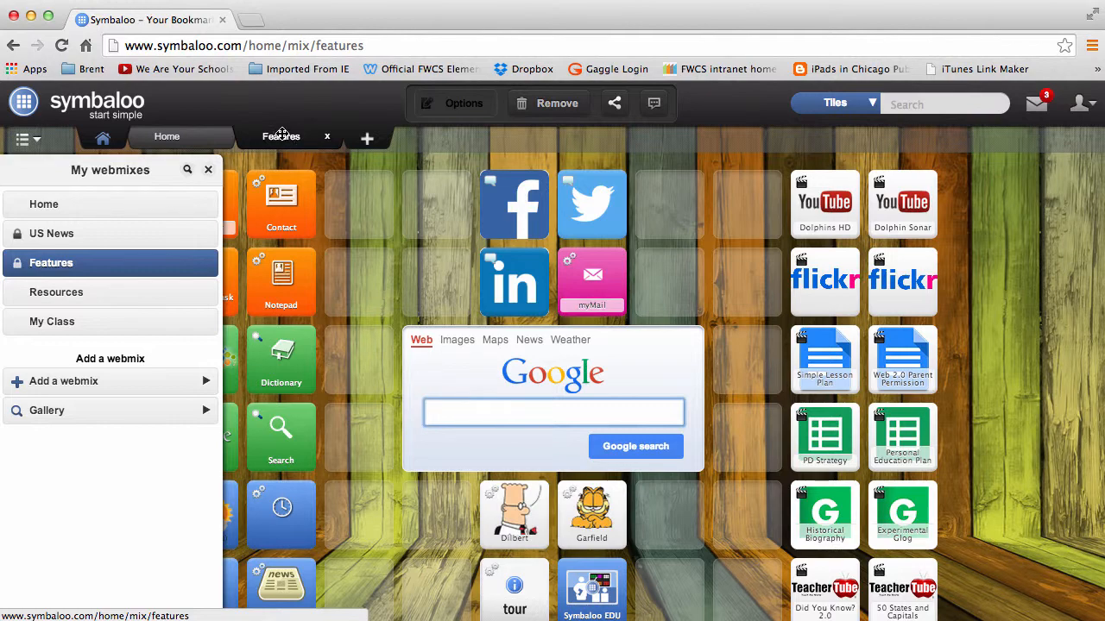
pyautogui.click(558, 105)
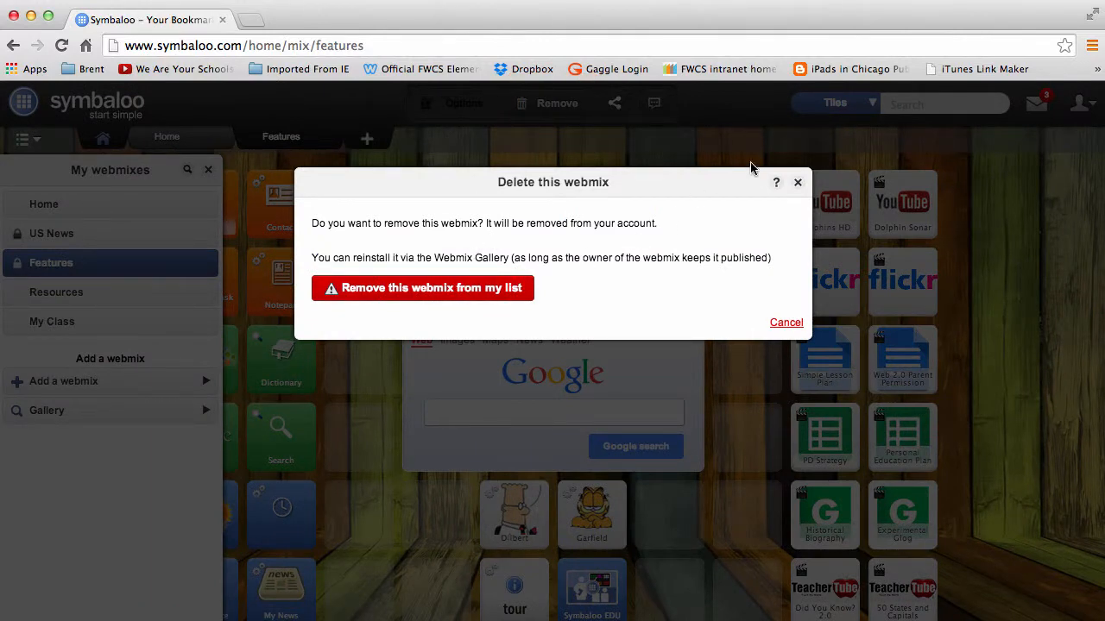
pyautogui.click(797, 185)
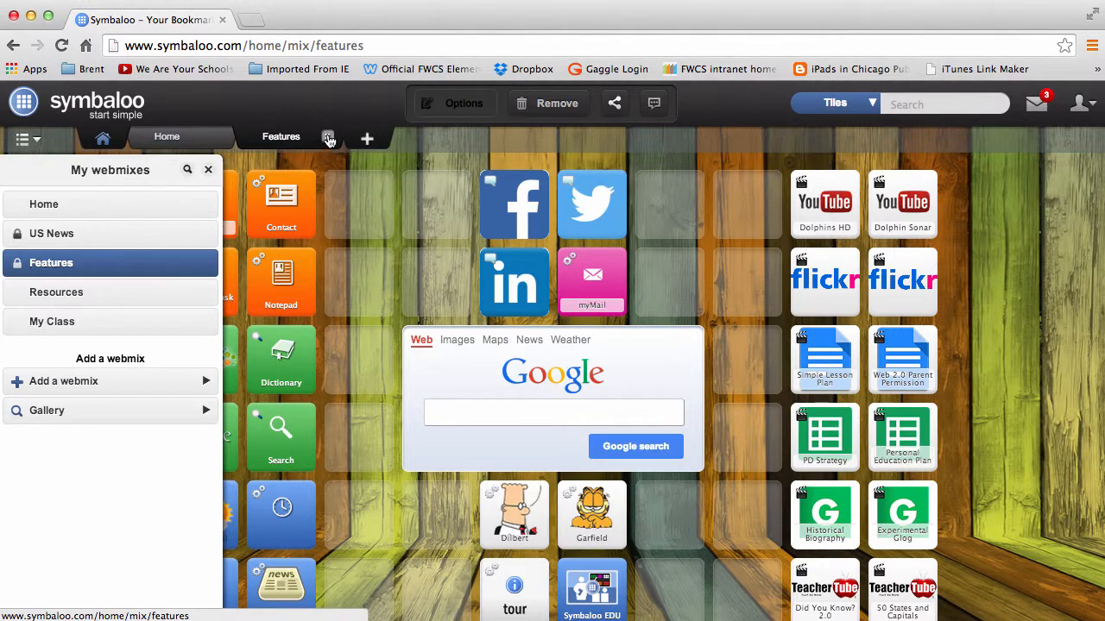
pyautogui.click(327, 137)
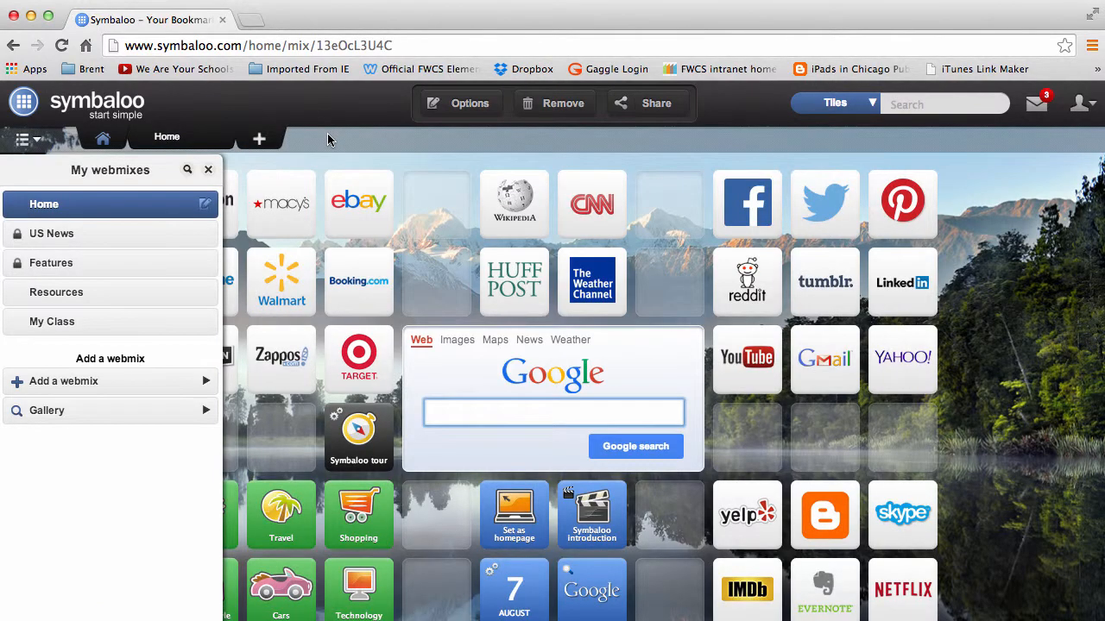
pyautogui.click(208, 170)
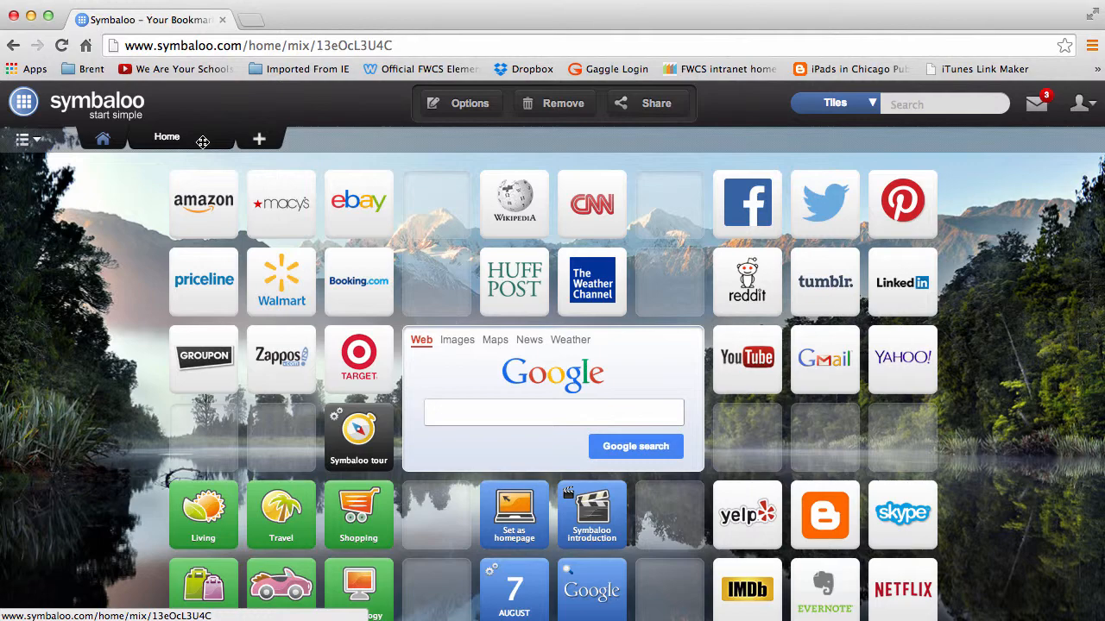
# Add an empty webmix named after the teacher's class and close the Home webmix
pyautogui.click(258, 140)
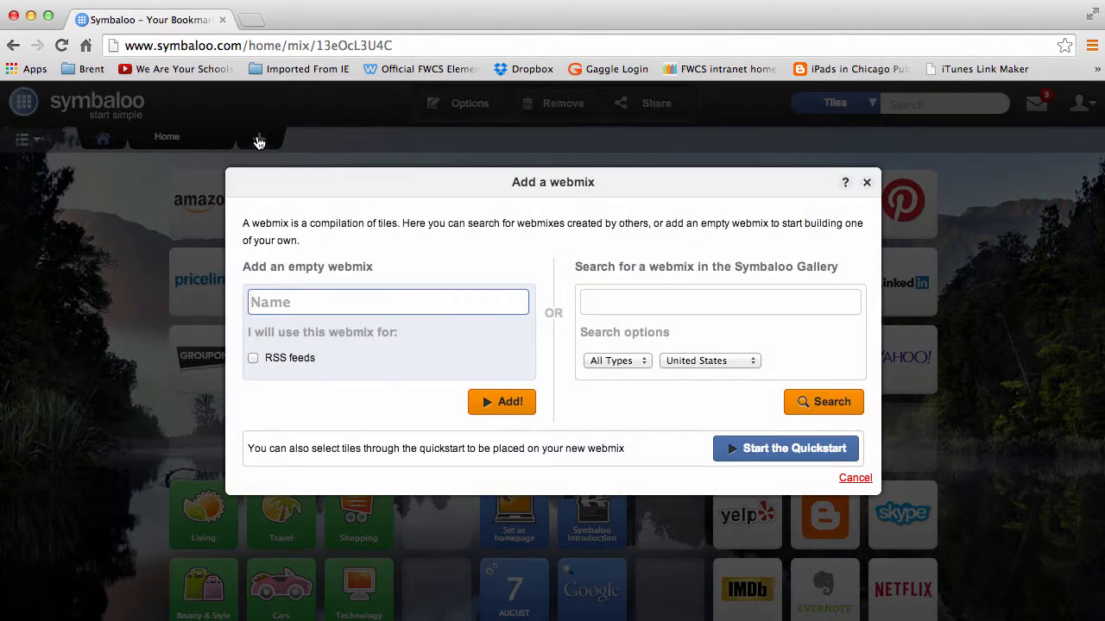
pyautogui.write('Mrs. ')
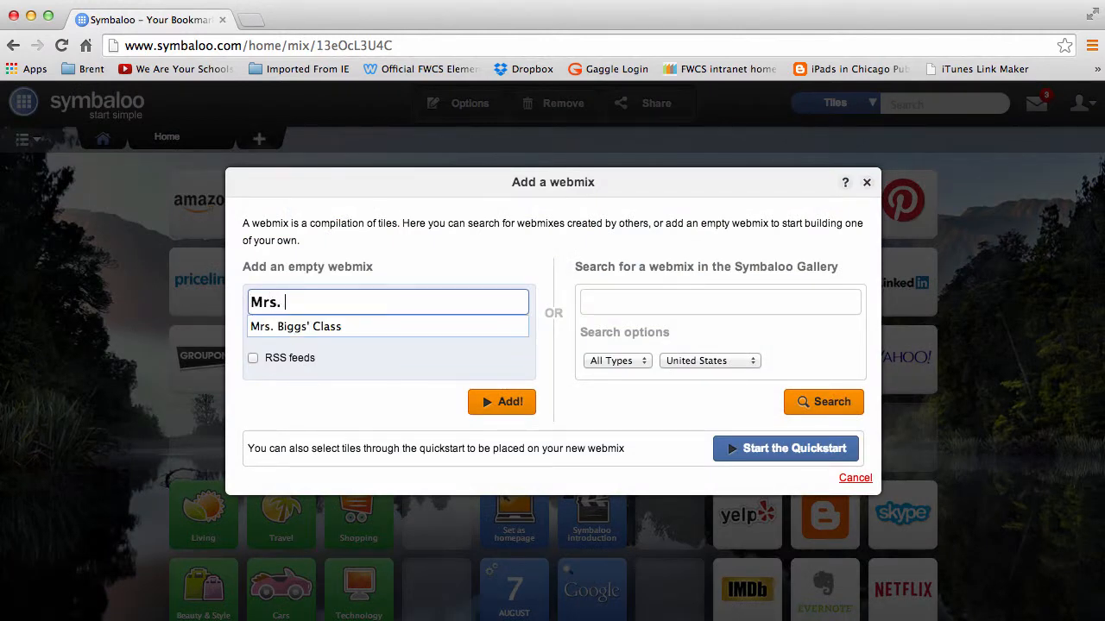
pyautogui.write('Biggs')
pyautogui.write("' Class")
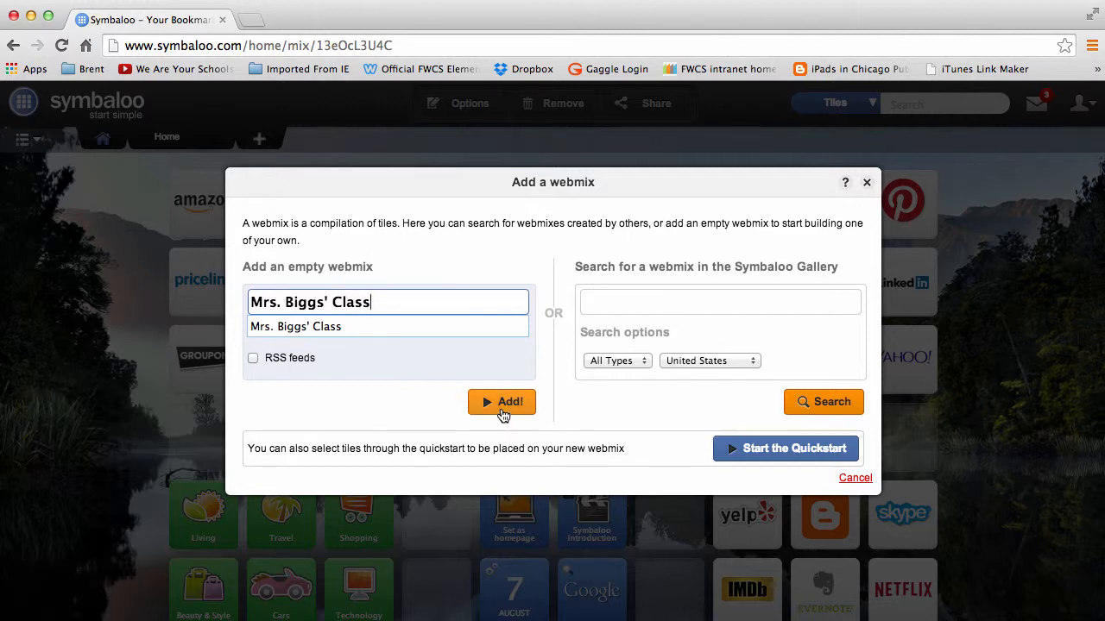
pyautogui.click(502, 410)
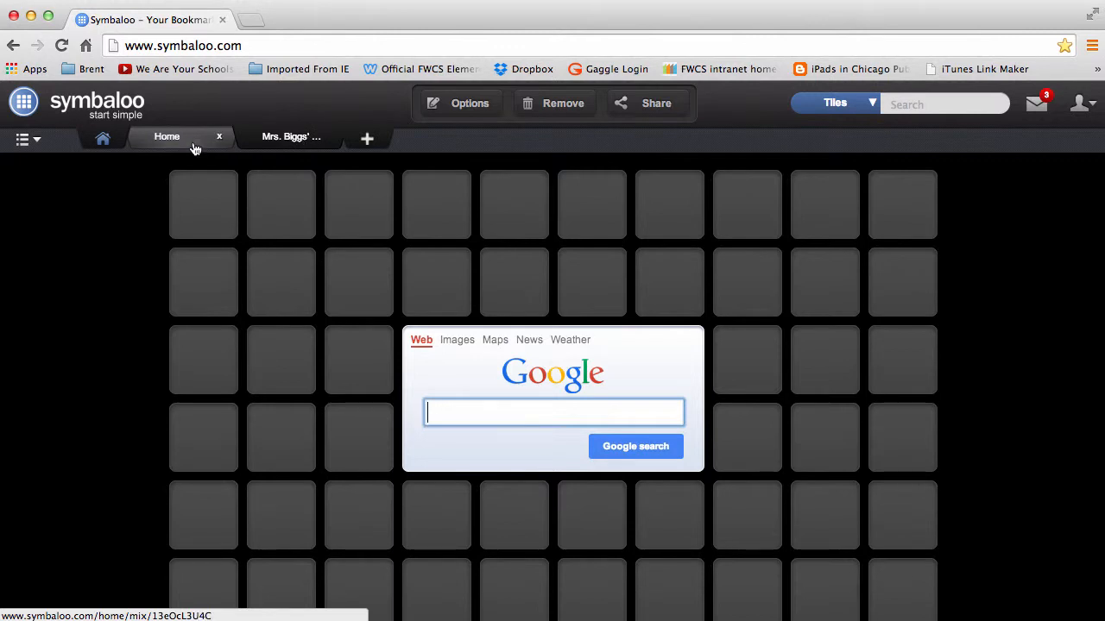
pyautogui.click(220, 139)
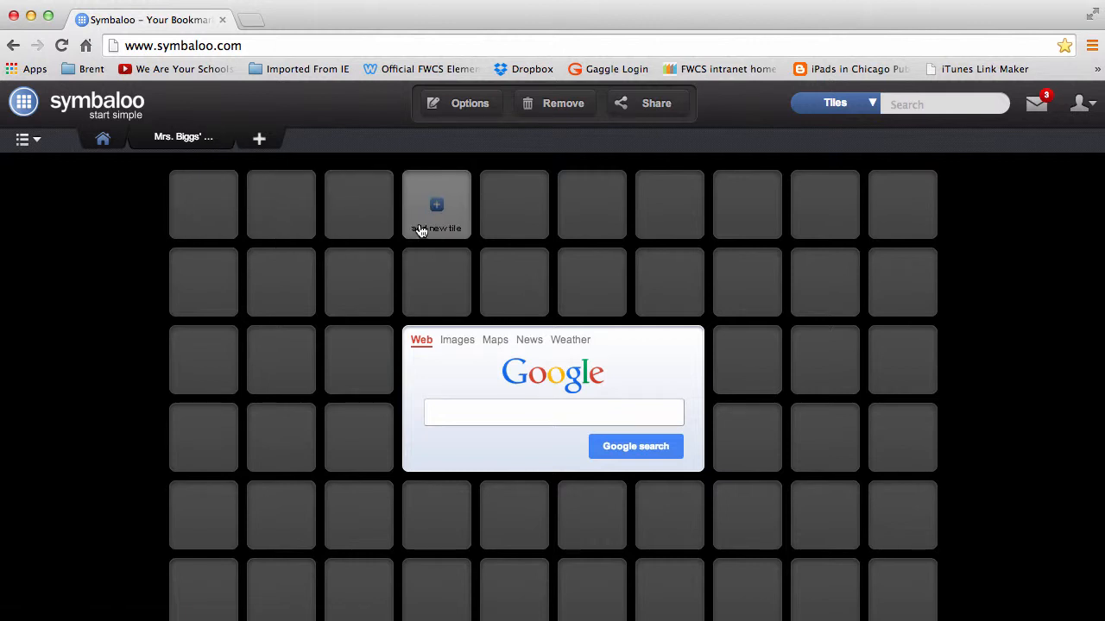
# Open the class webmix's settings, view the rename option without changing the name, and set the wallpaper to the reddish-brown wooden planks
pyautogui.click(461, 105)
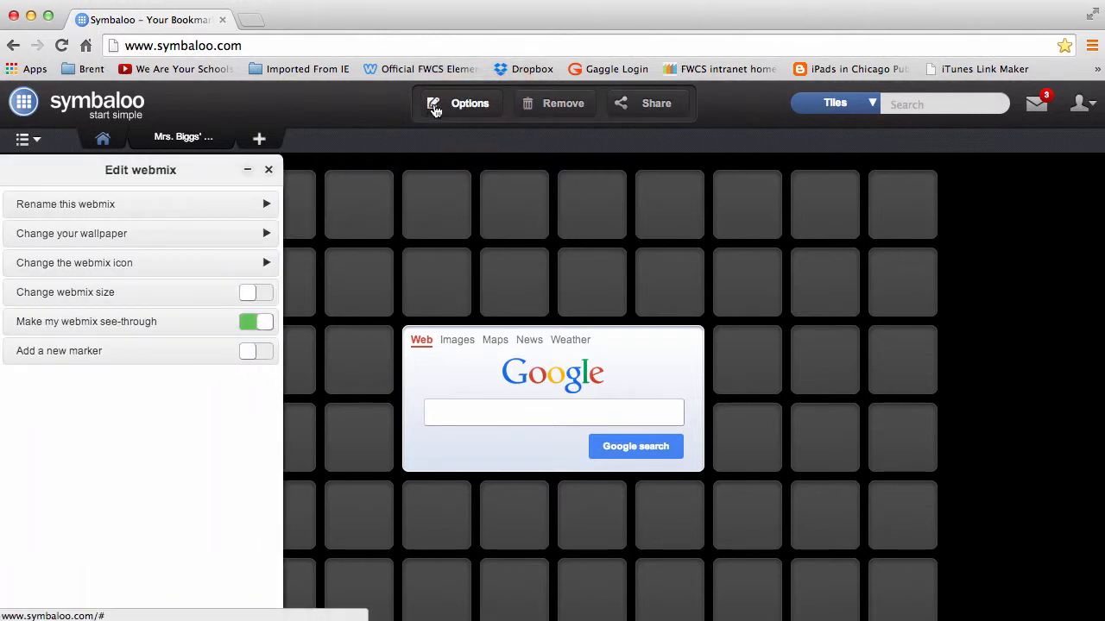
pyautogui.click(266, 208)
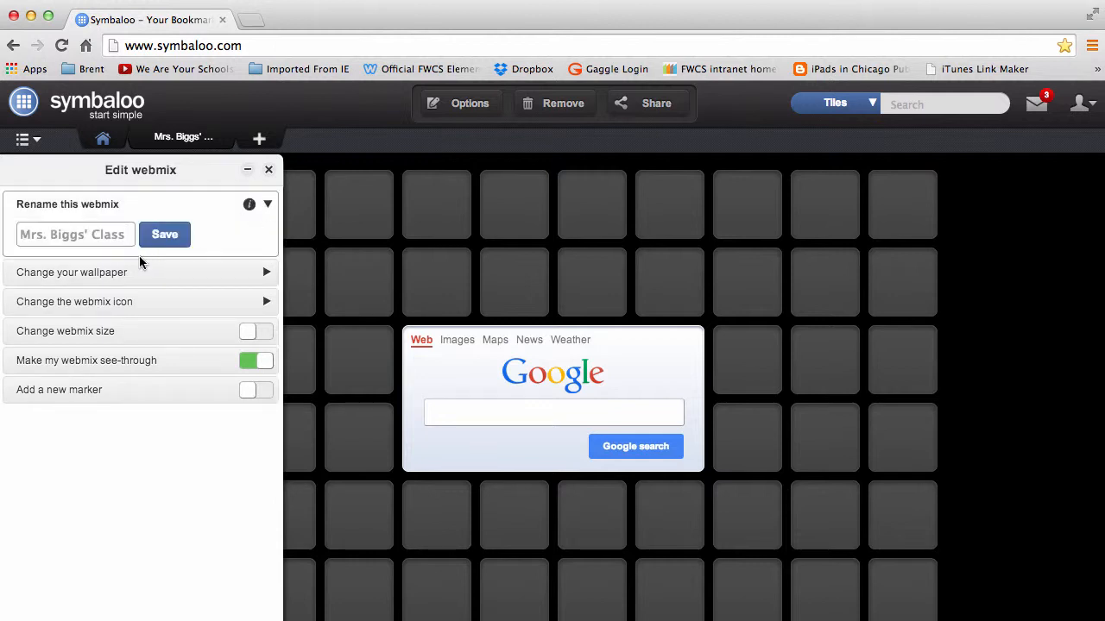
pyautogui.click(267, 204)
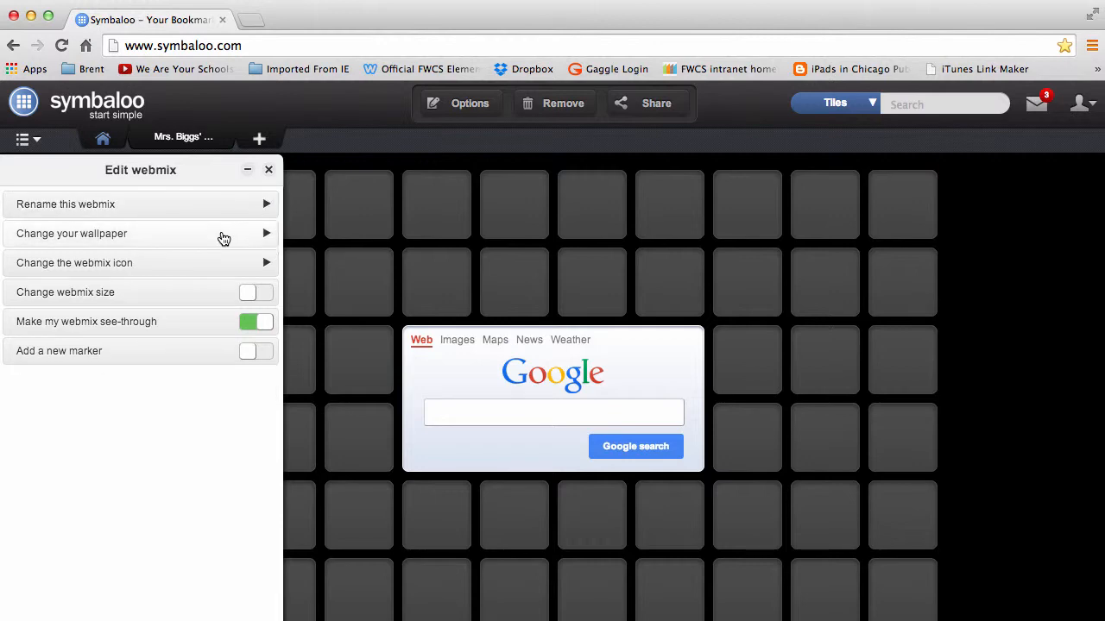
pyautogui.click(265, 236)
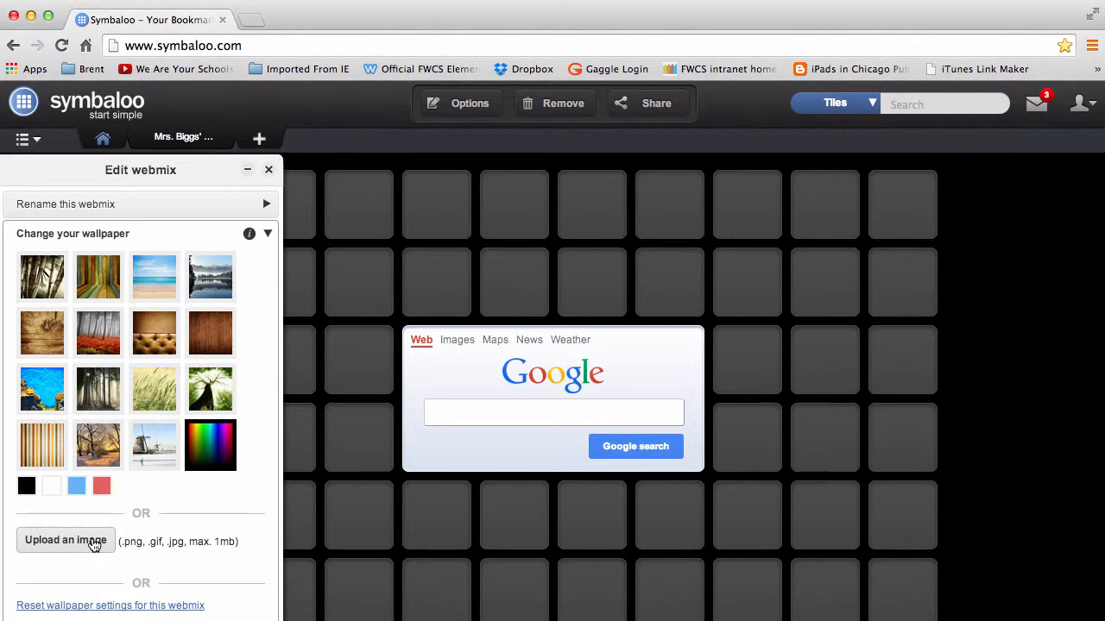
pyautogui.click(219, 339)
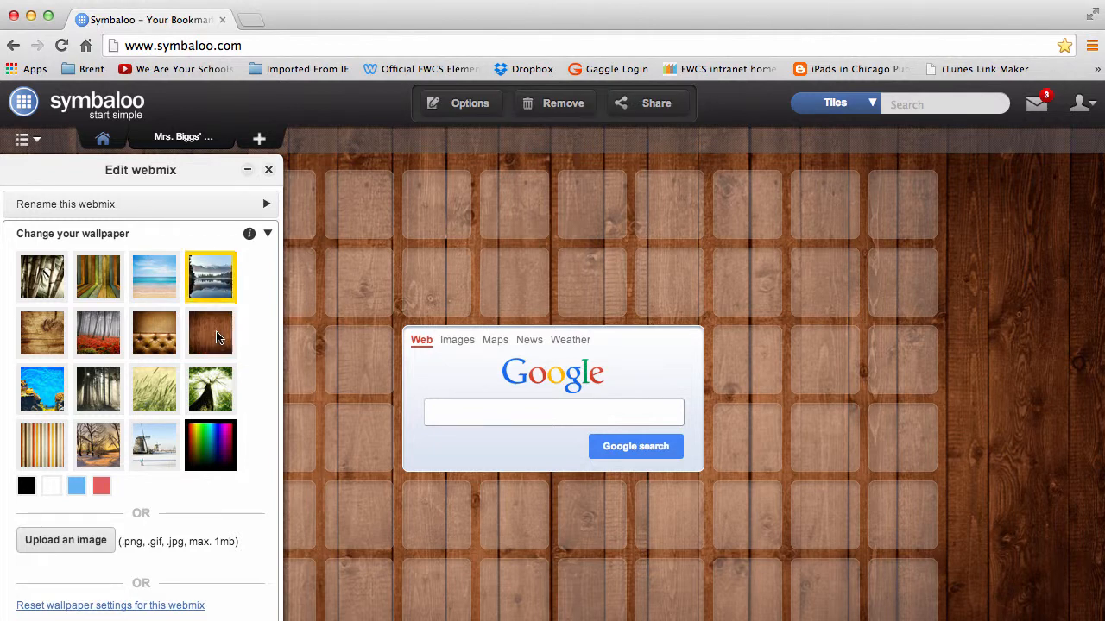
pyautogui.click(266, 235)
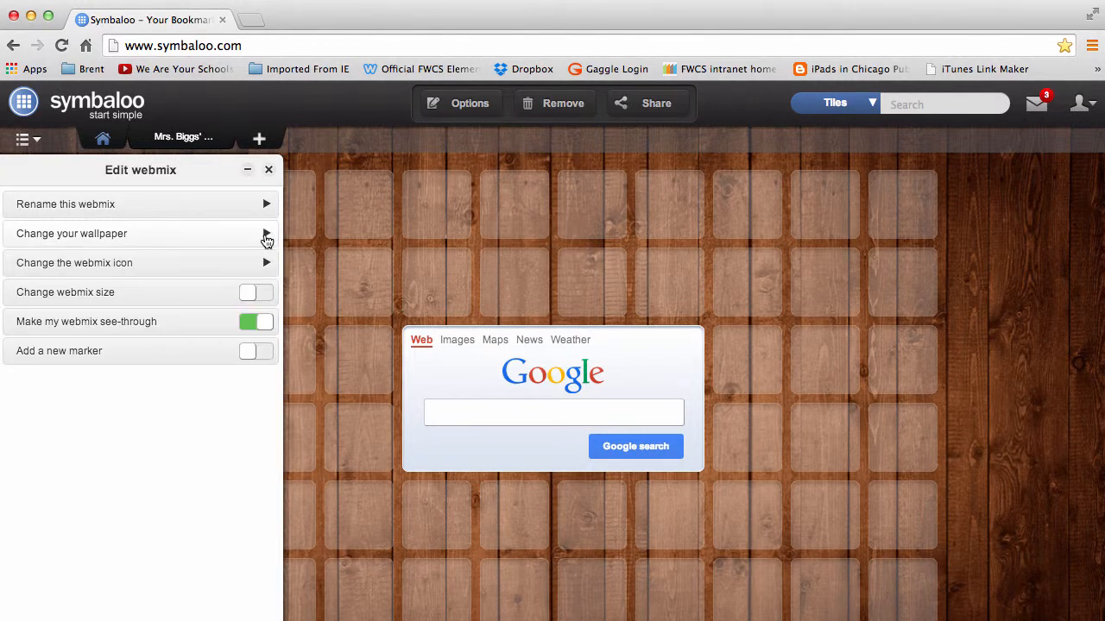
# Try the webmix size and see-through switches, return both to their original positions, and close the webmix settings
pyautogui.click(250, 297)
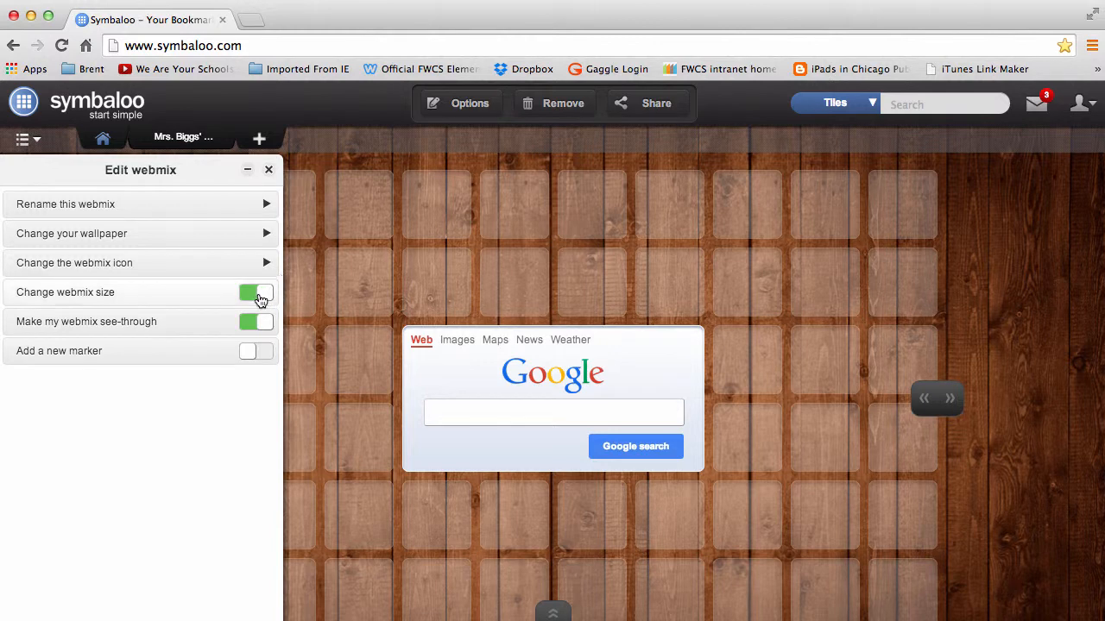
pyautogui.click(262, 298)
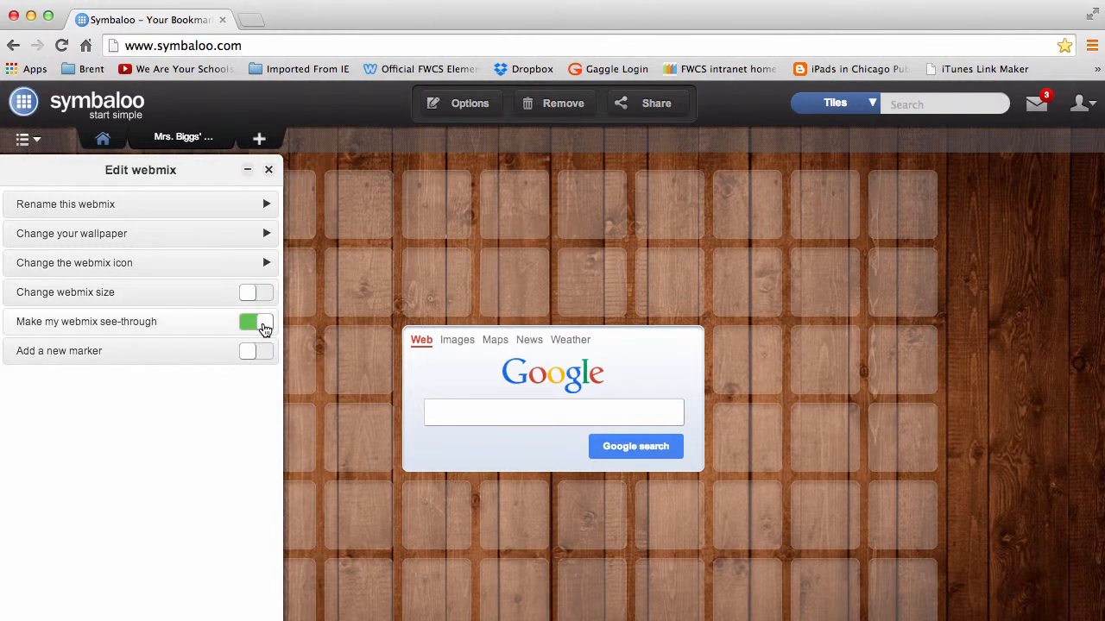
pyautogui.click(263, 326)
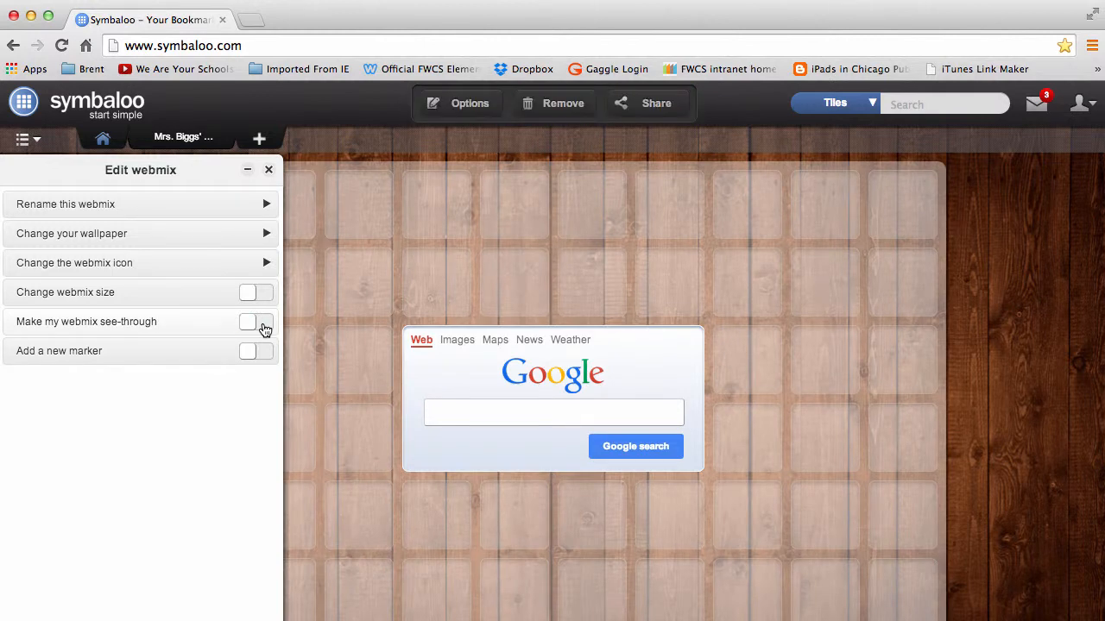
pyautogui.click(262, 324)
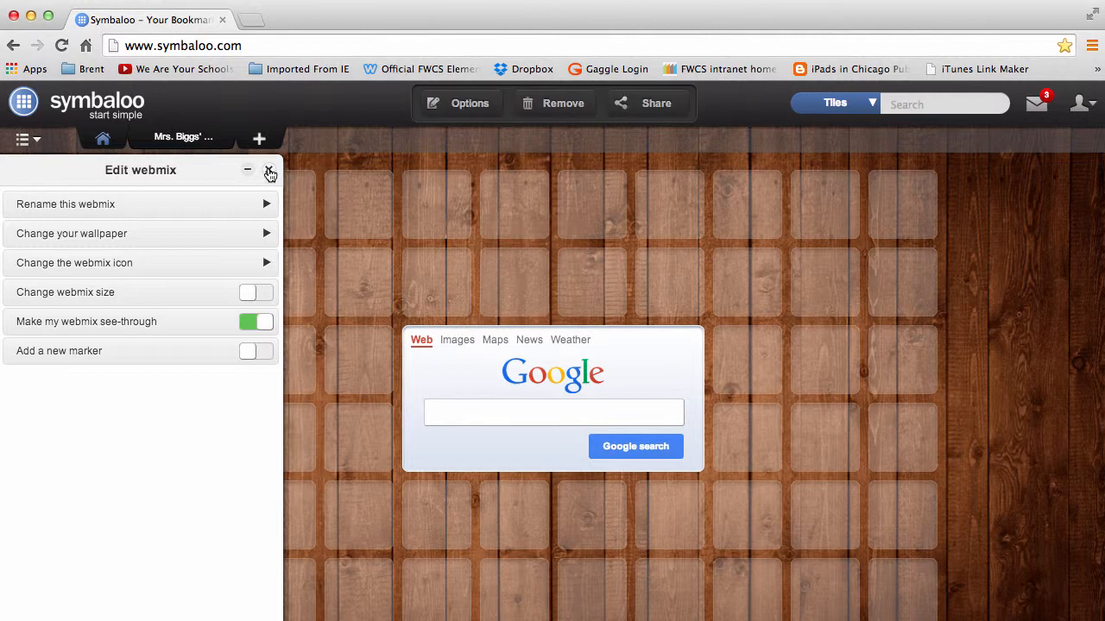
pyautogui.click(269, 171)
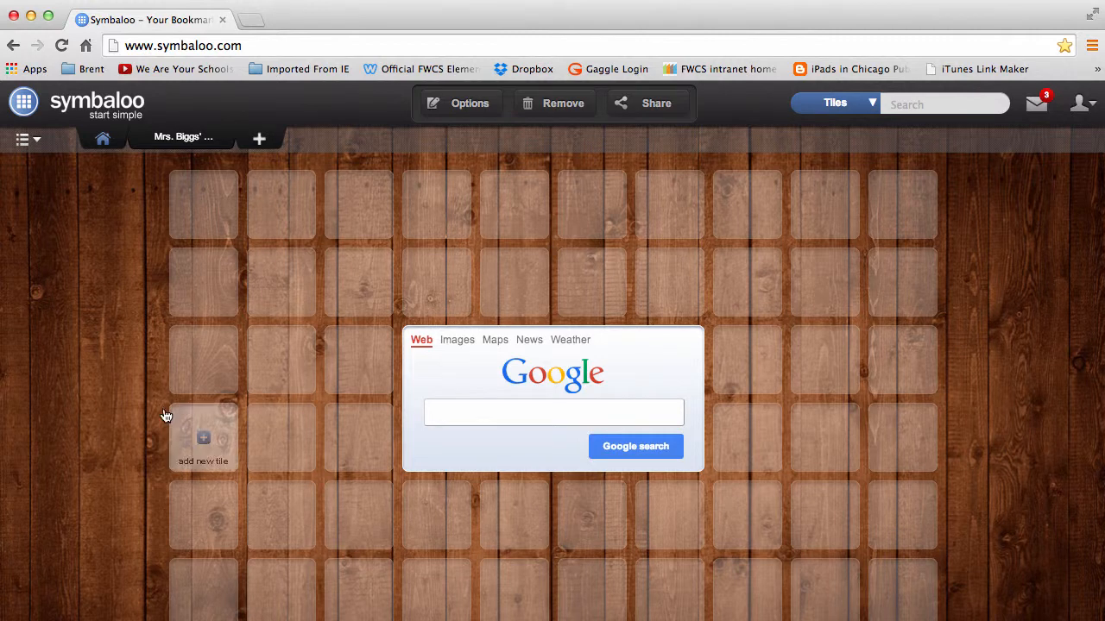
# Search the tiles for "starfall", add the Starfall tile, and move it to the fourth slot of the first row
pyautogui.click(906, 103)
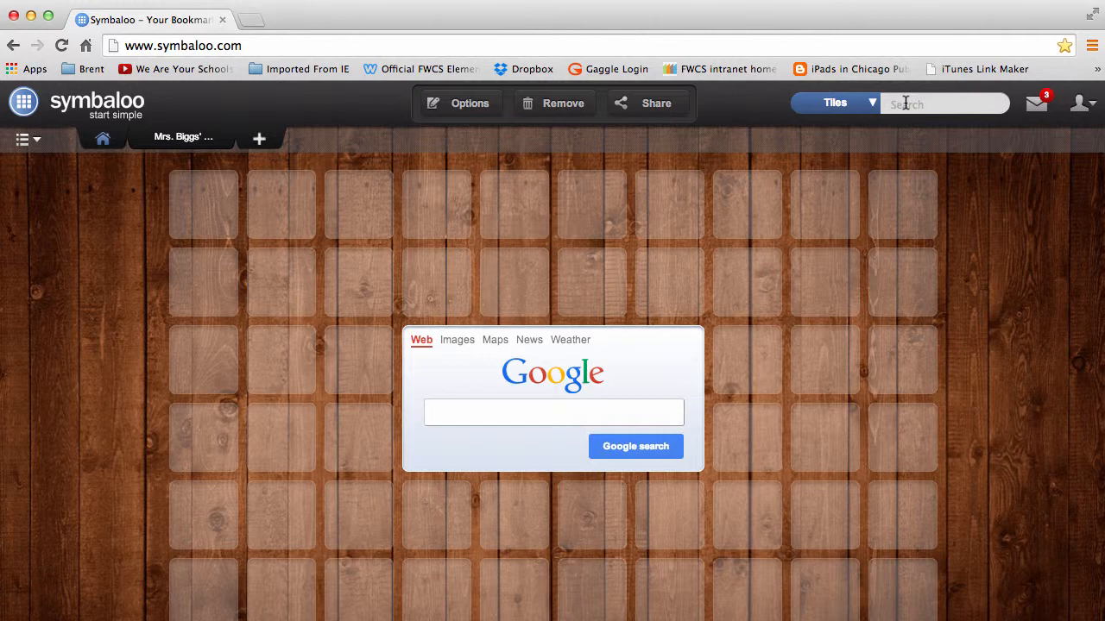
pyautogui.write('starfall')
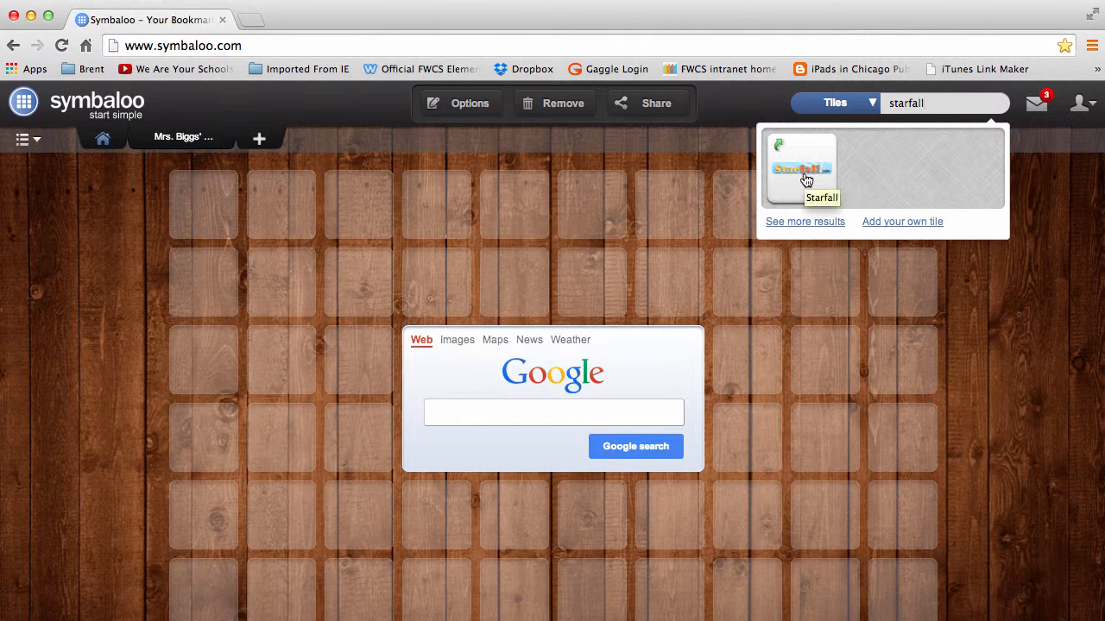
pyautogui.click(806, 179)
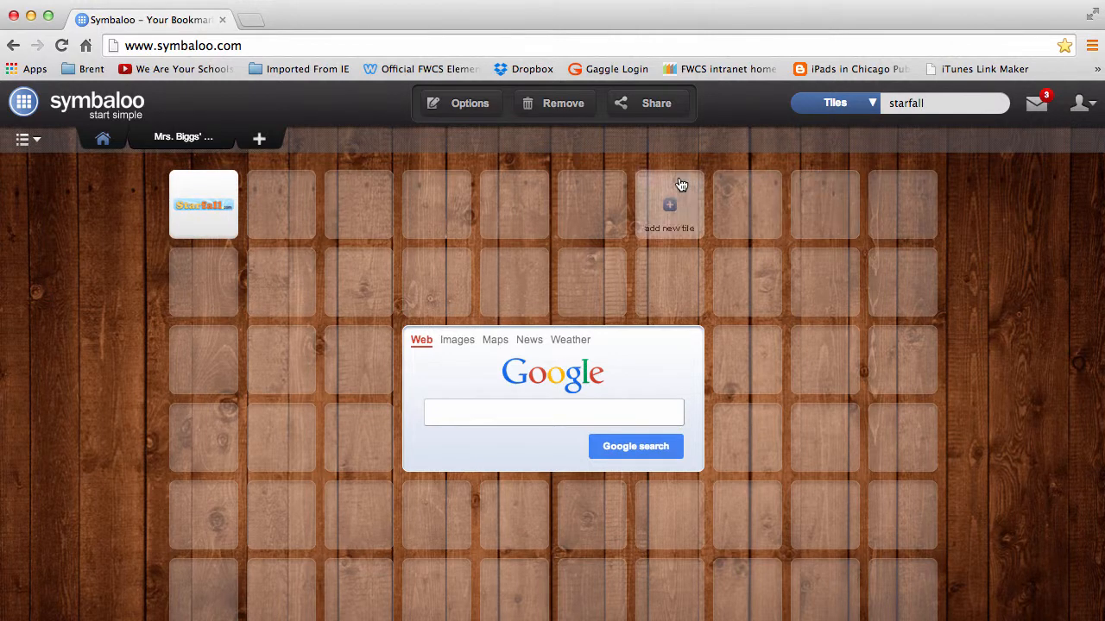
pyautogui.moveTo(215, 216); pyautogui.dragTo(450, 216)
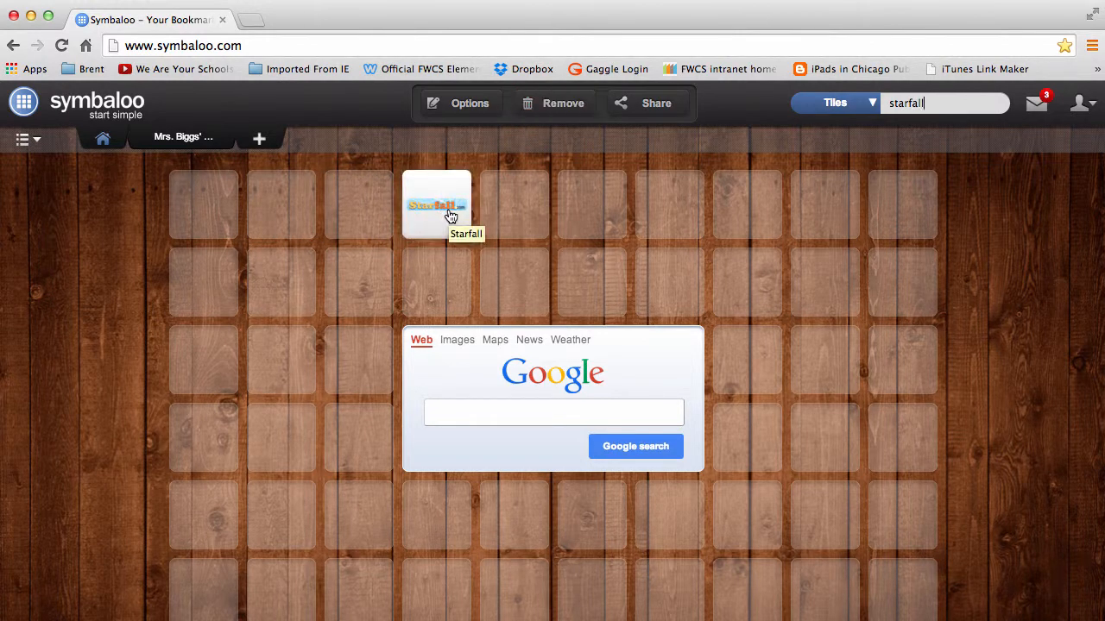
# Start creating a tile in the slot beside Starfall with the address dictionary.com, keeping its type as Website
pyautogui.click(518, 212)
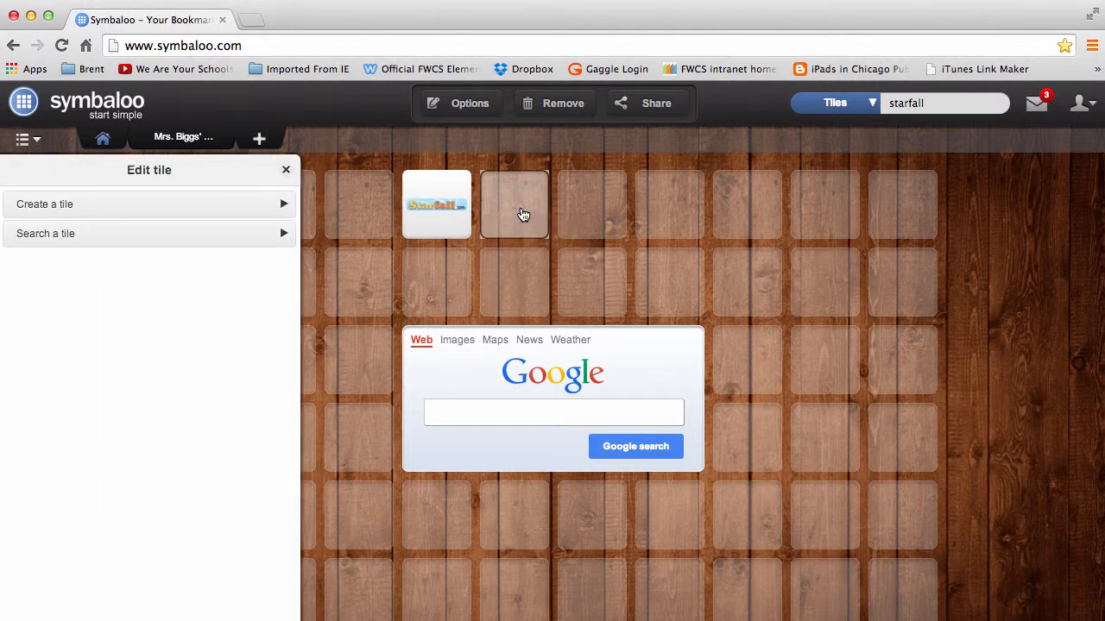
pyautogui.click(282, 208)
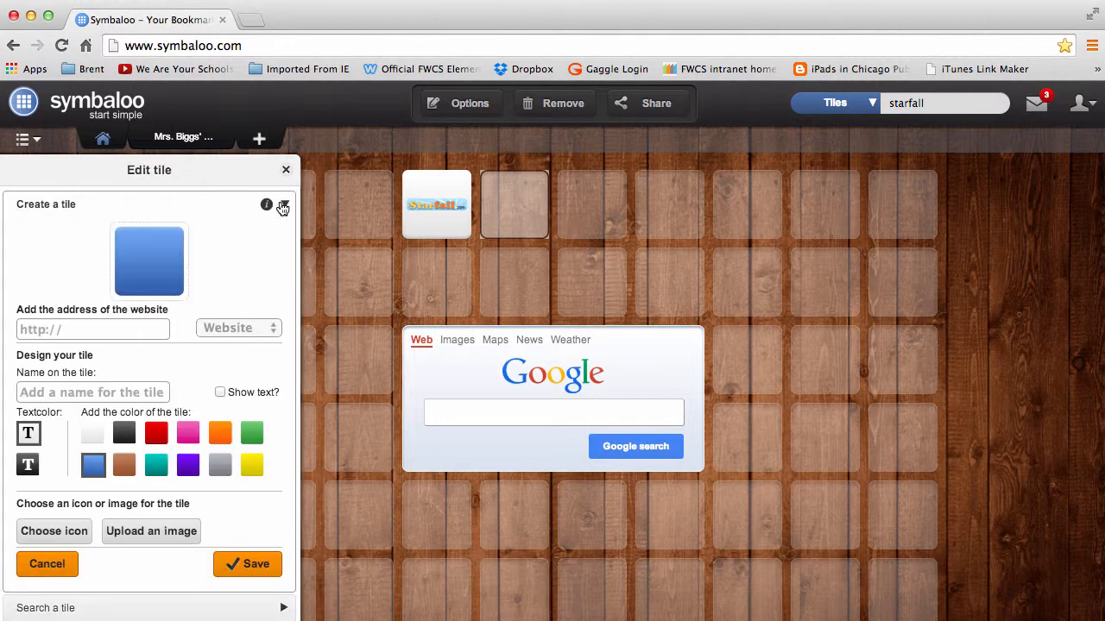
pyautogui.click(76, 329)
pyautogui.write('dictionary.com')
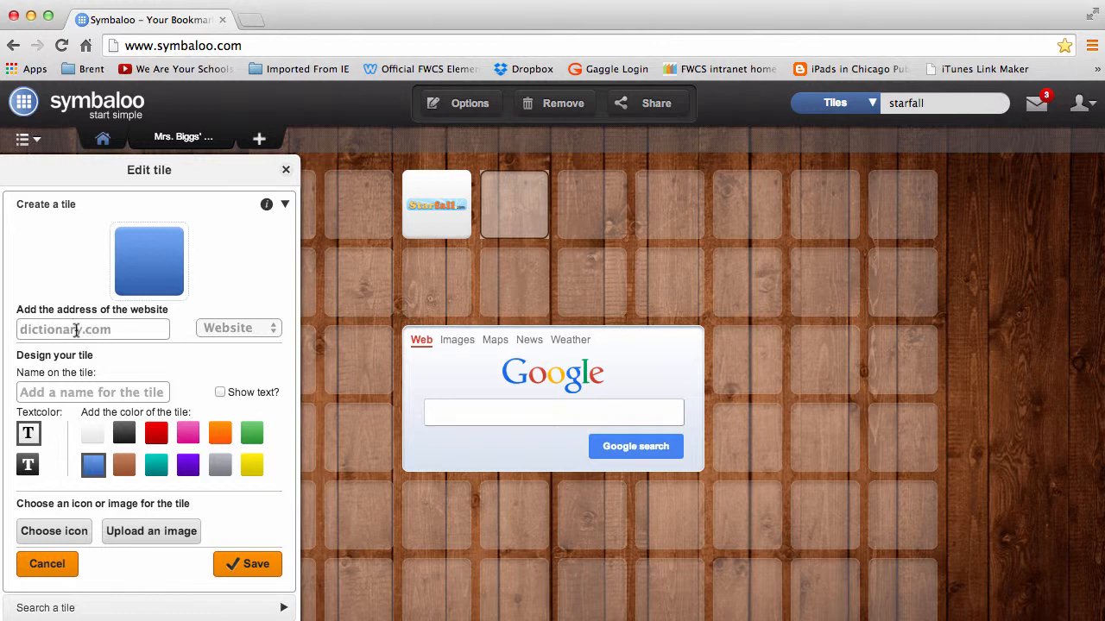
pyautogui.click(230, 328)
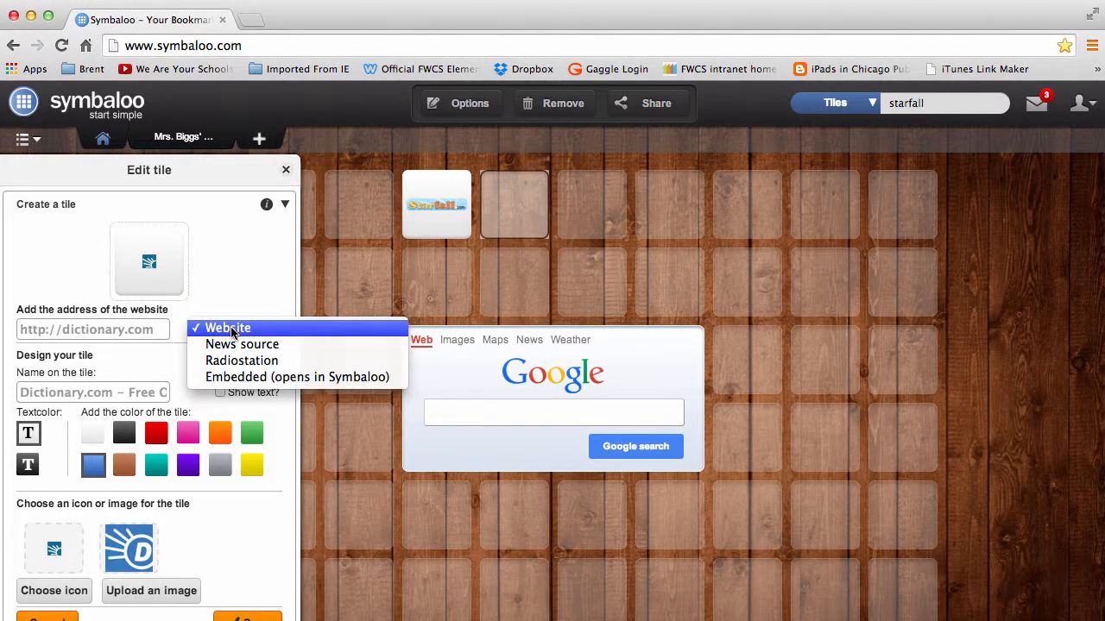
pyautogui.click(128, 395)
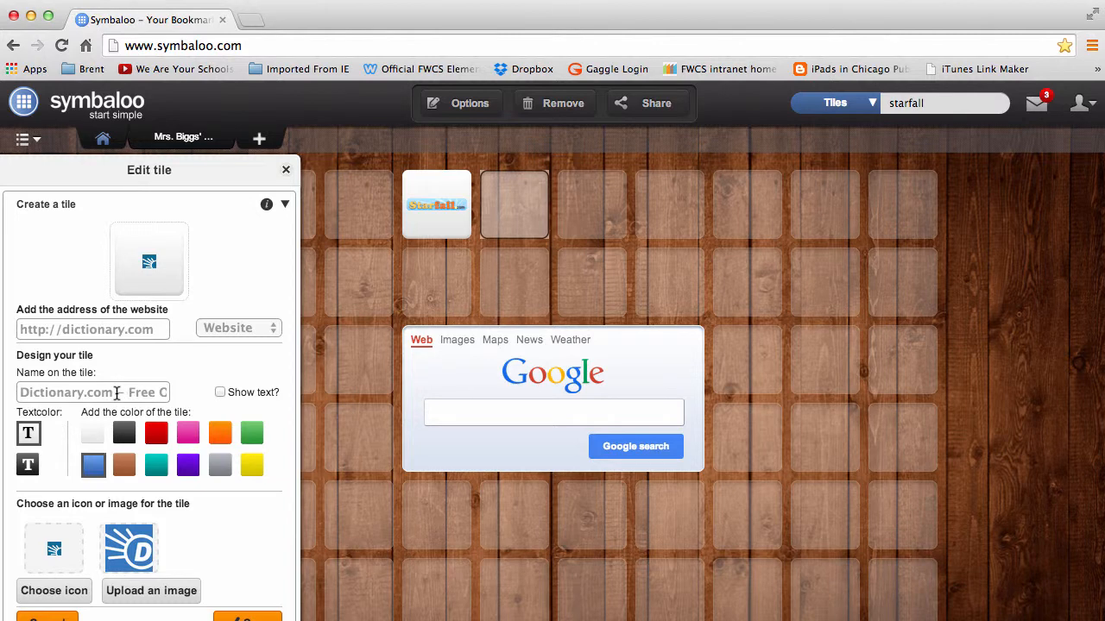
# Shorten the tile's name to Dictionary.com, show its text, colour it yellow, and save the tile
pyautogui.moveTo(118, 393); pyautogui.dragTo(183, 393)
pyautogui.press('BackSpace')
pyautogui.click(220, 393)
pyautogui.click(252, 468)
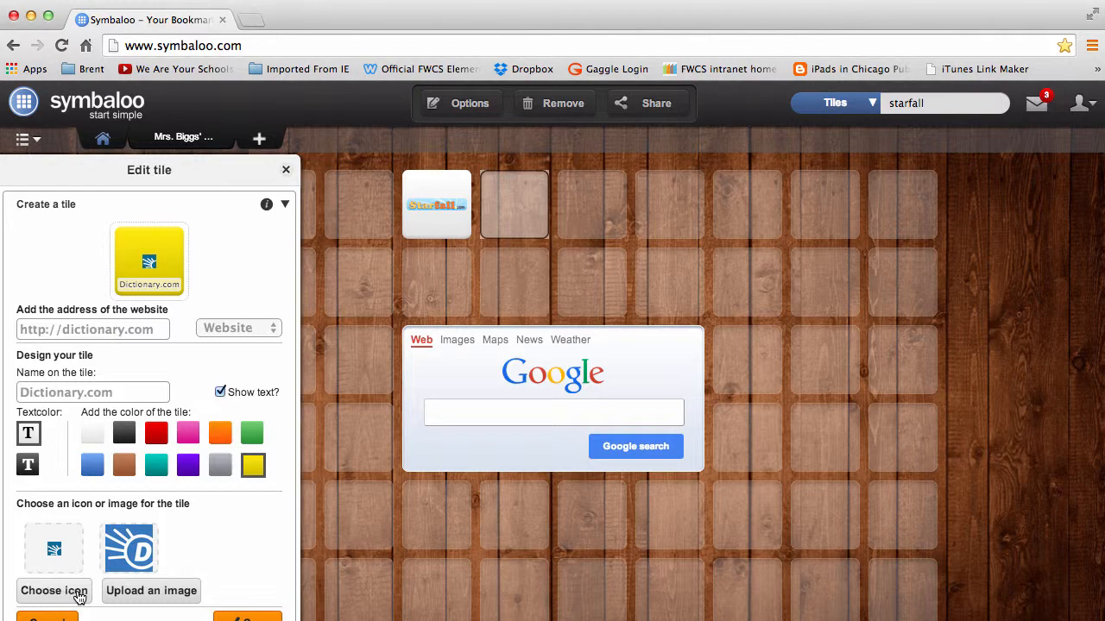
pyautogui.scroll(-2, 226, 449)
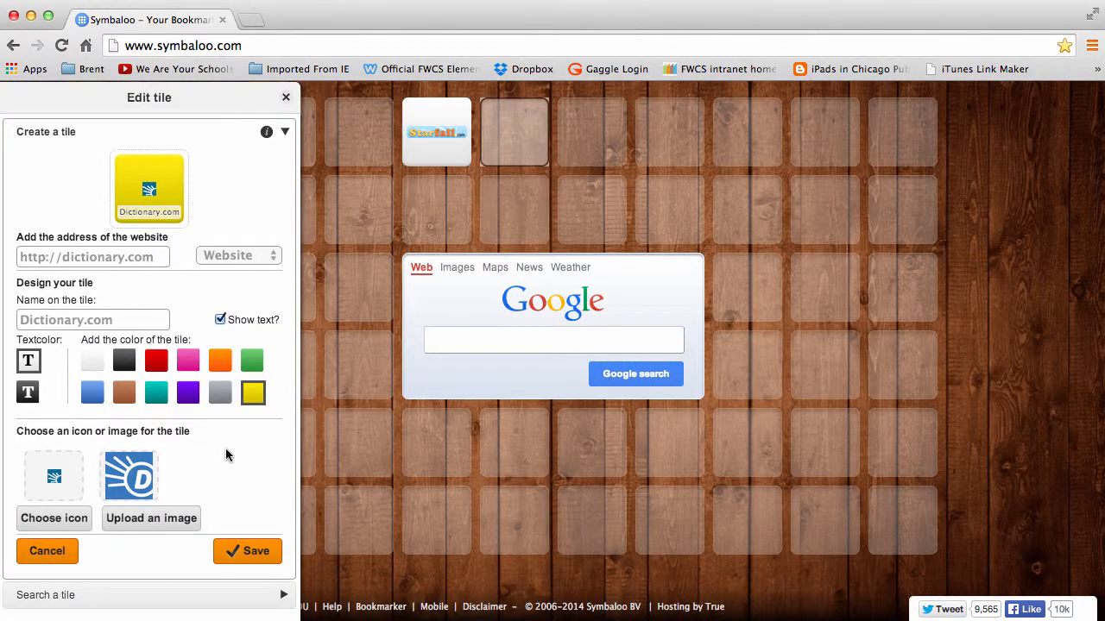
pyautogui.click(252, 552)
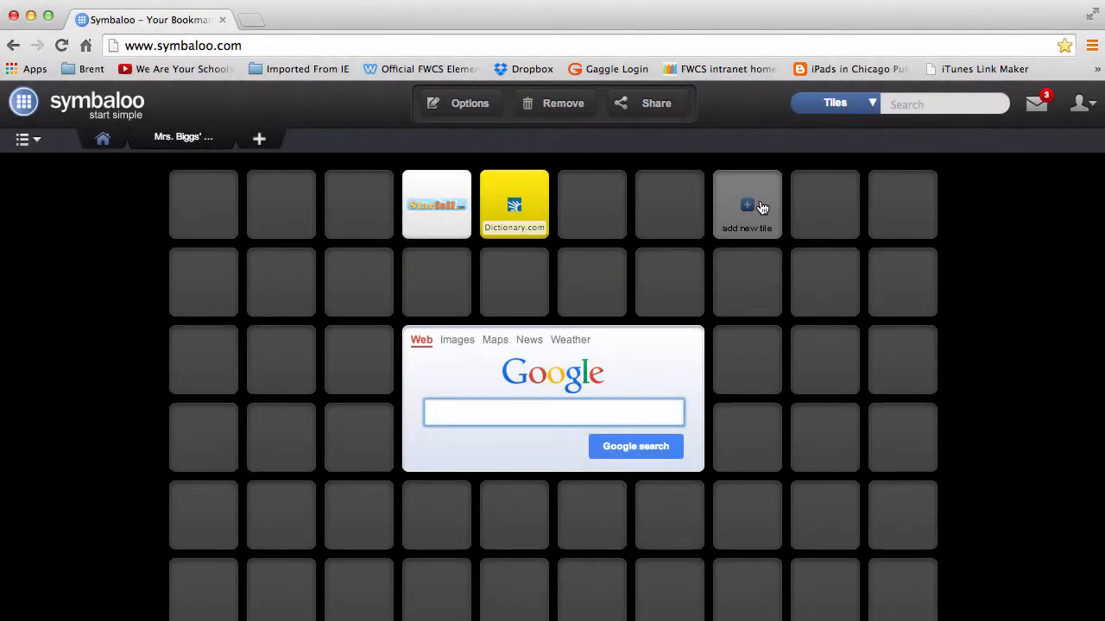
# Share the class webmix publicly in the gallery and select its sharing link
pyautogui.click(641, 107)
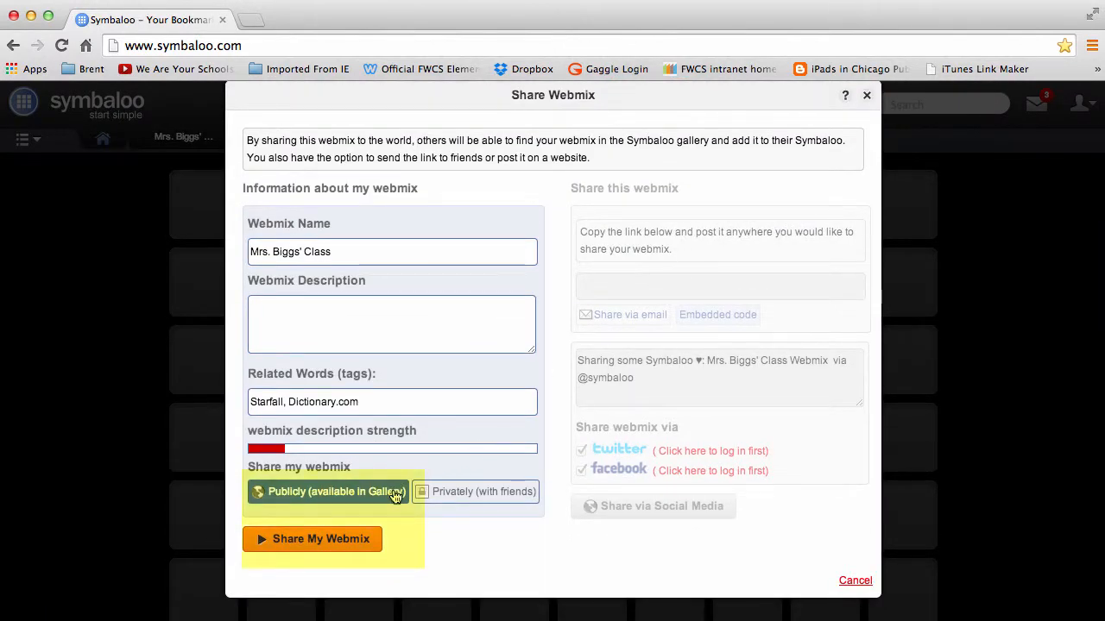
pyautogui.click(320, 539)
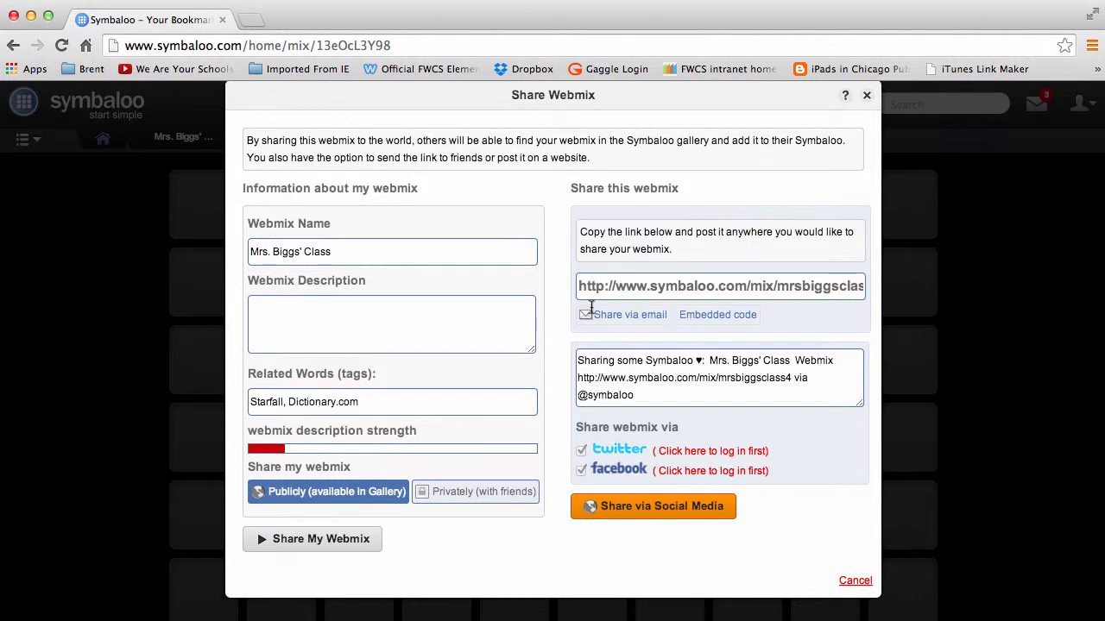
pyautogui.click(640, 288)
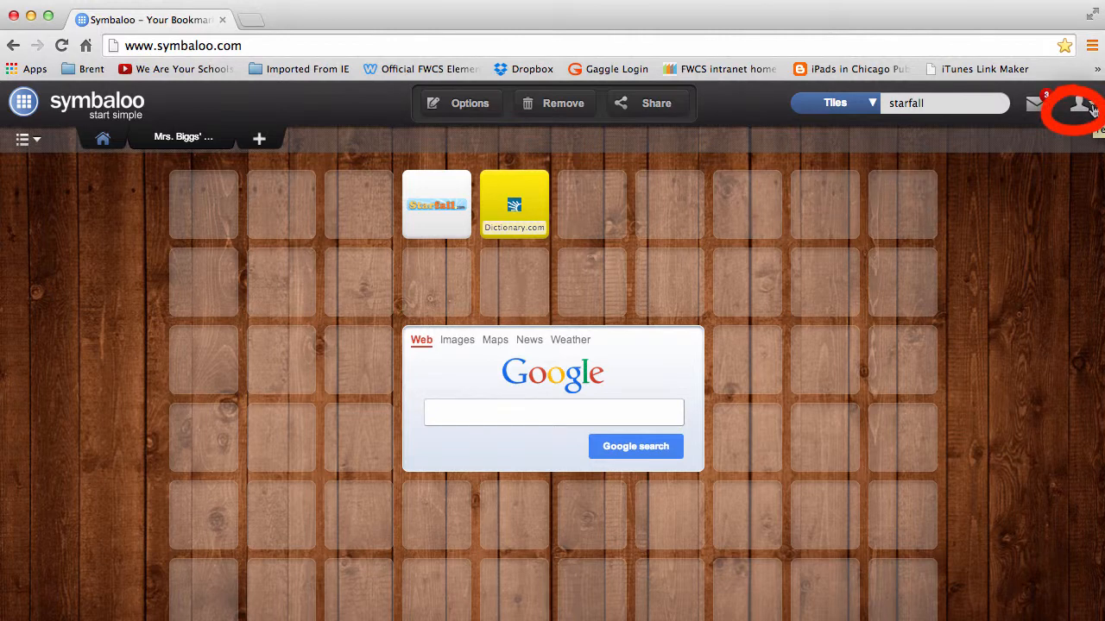
# Examine the profile page and the Preferences, Account, Password and Profile settings pages
pyautogui.click(1093, 107)
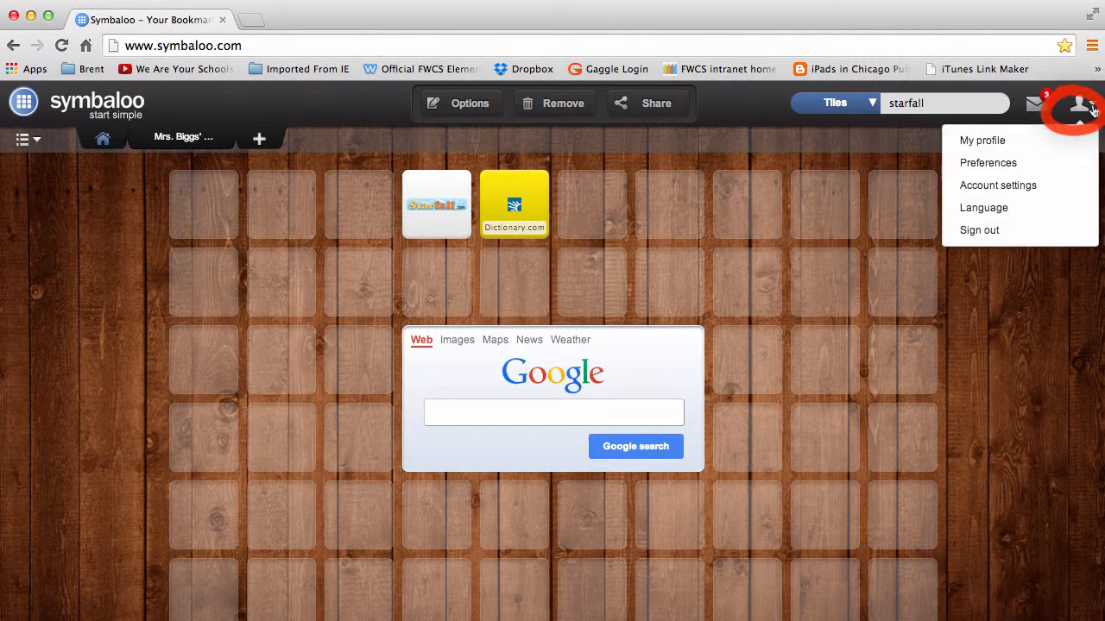
pyautogui.click(1003, 143)
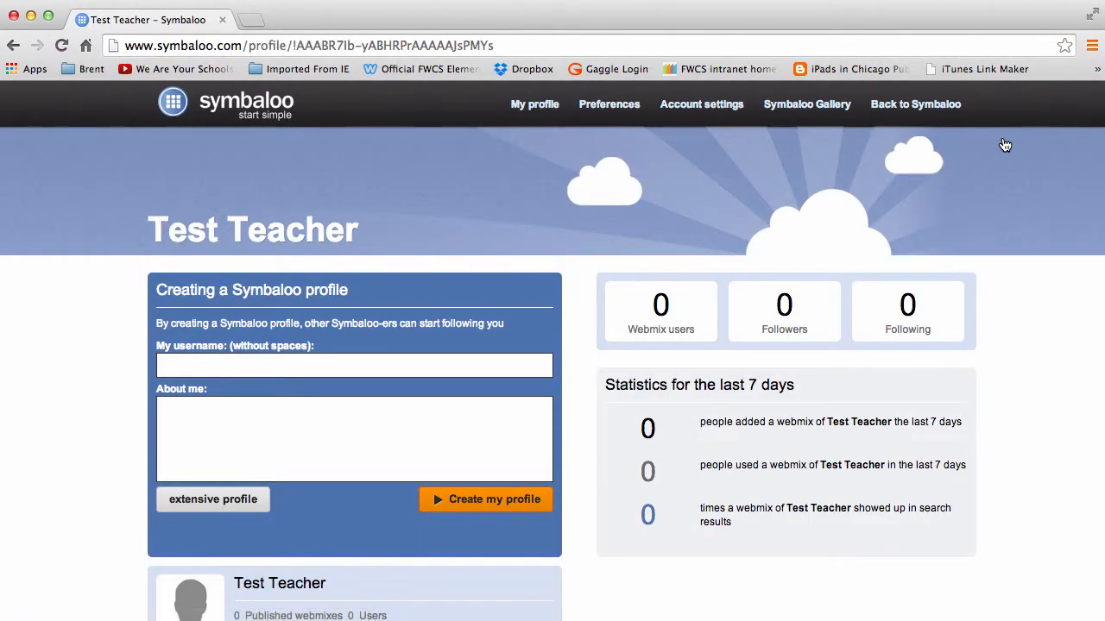
pyautogui.click(609, 107)
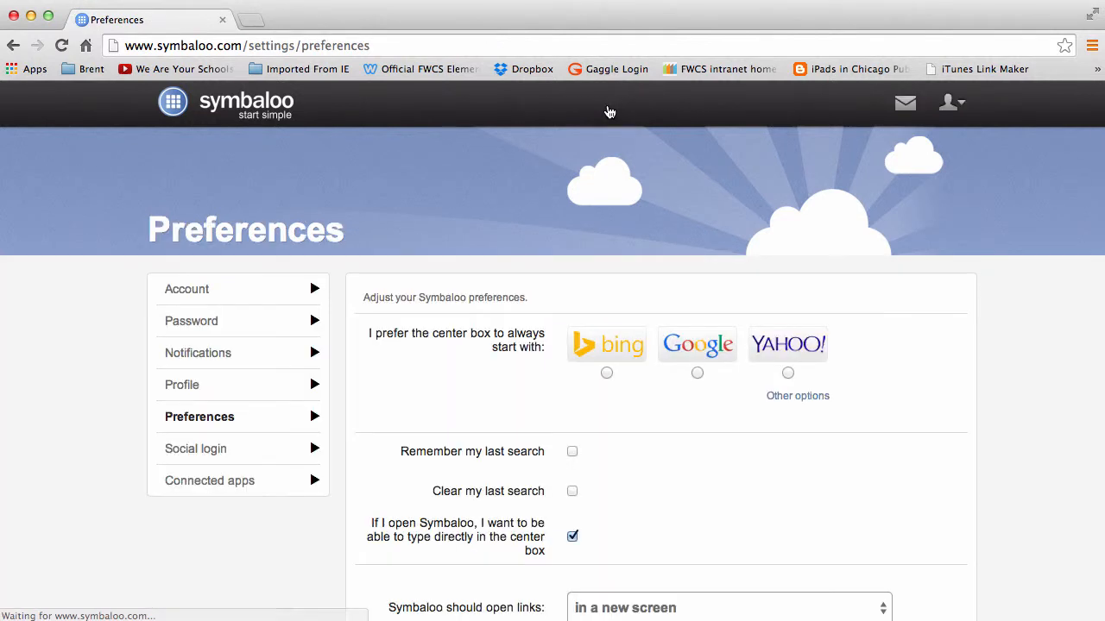
pyautogui.click(190, 295)
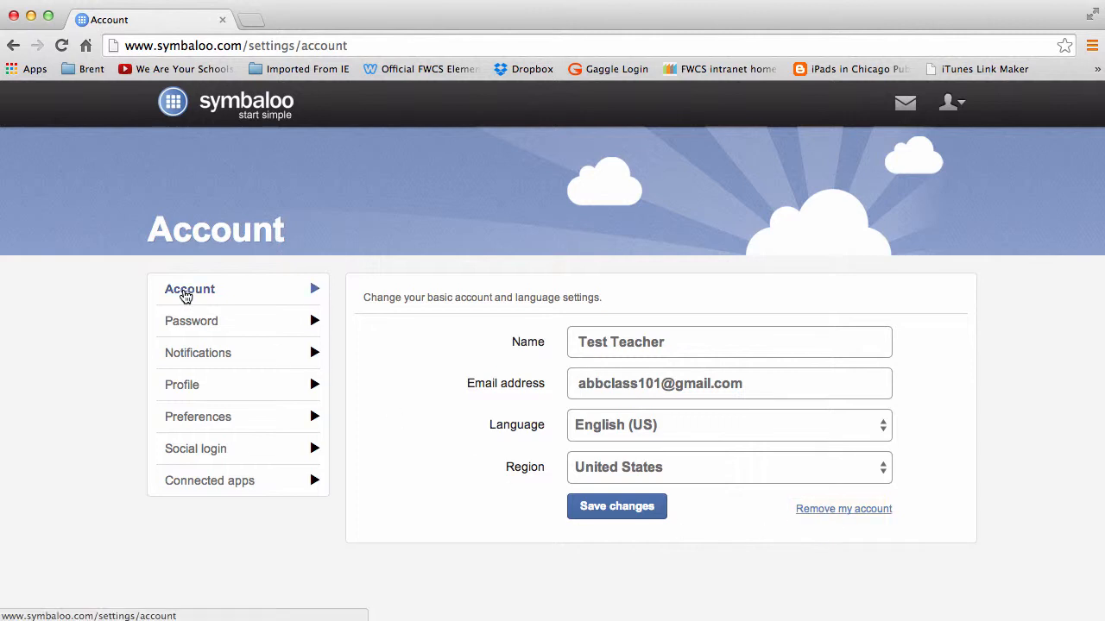
pyautogui.click(199, 323)
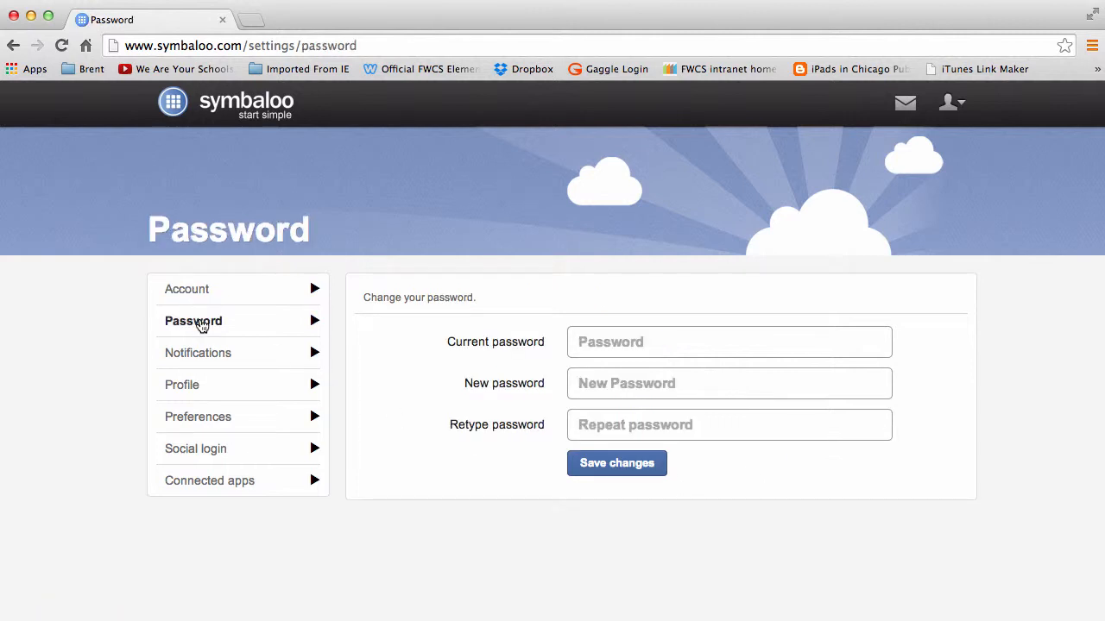
pyautogui.click(183, 388)
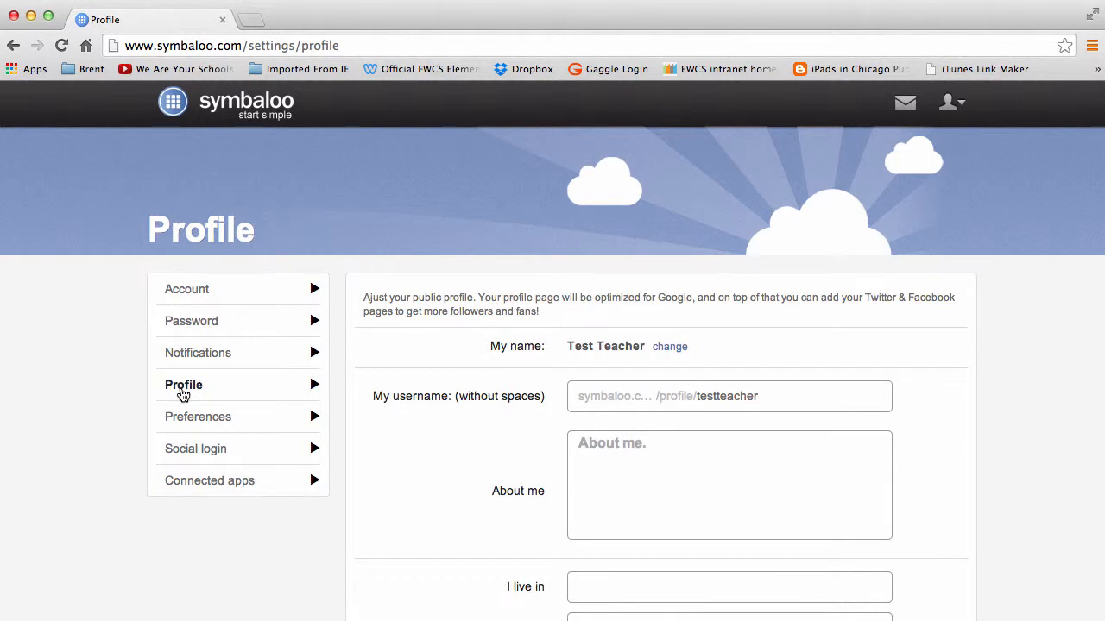
pyautogui.scroll(-1, 418, 456)
# Save the Symbaloo preferences without changing any options and return to the webmix start page
pyautogui.scroll(-3, 416, 466)
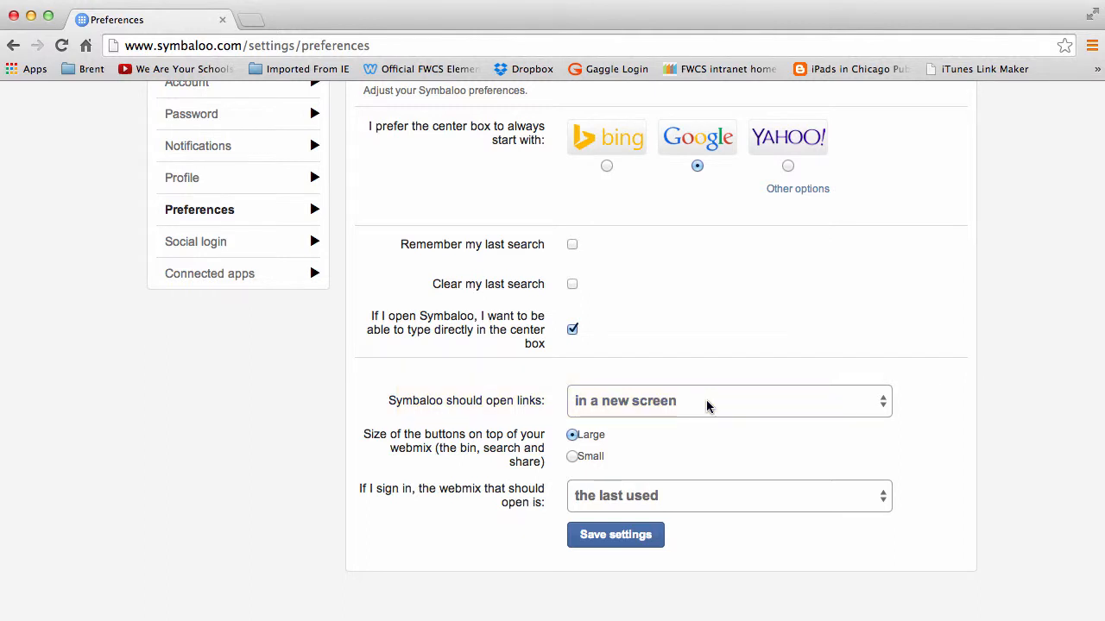
pyautogui.click(604, 547)
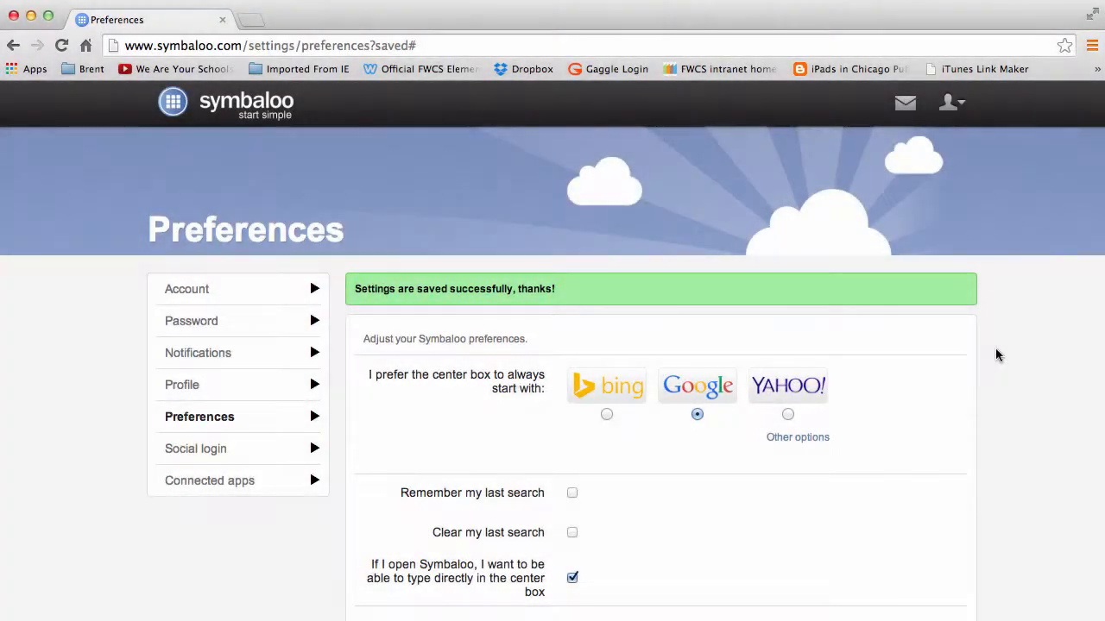
pyautogui.click(173, 104)
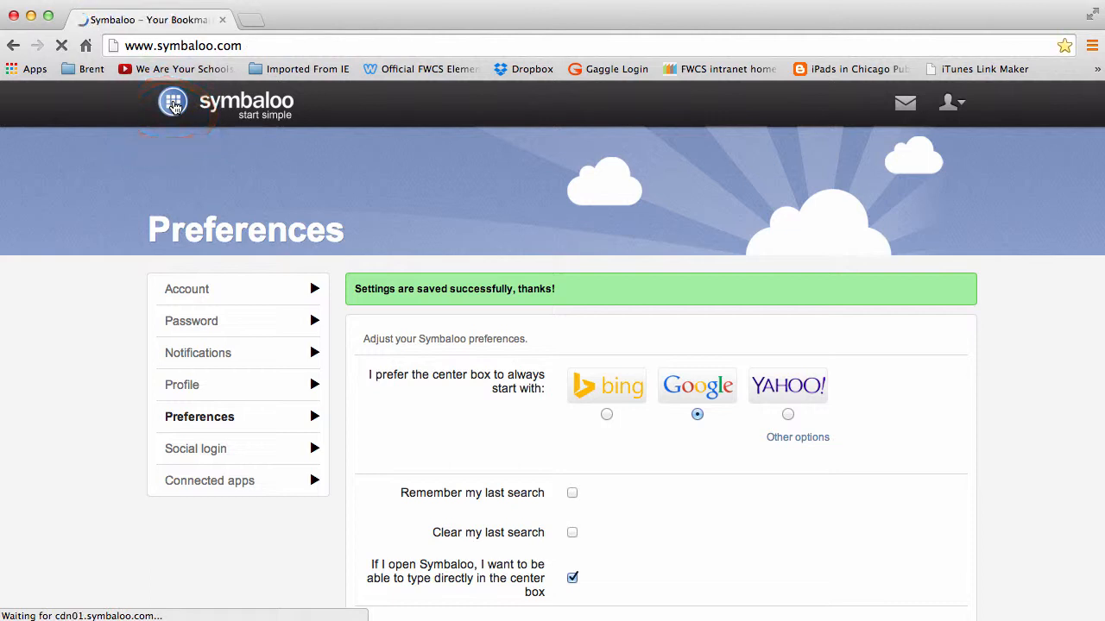